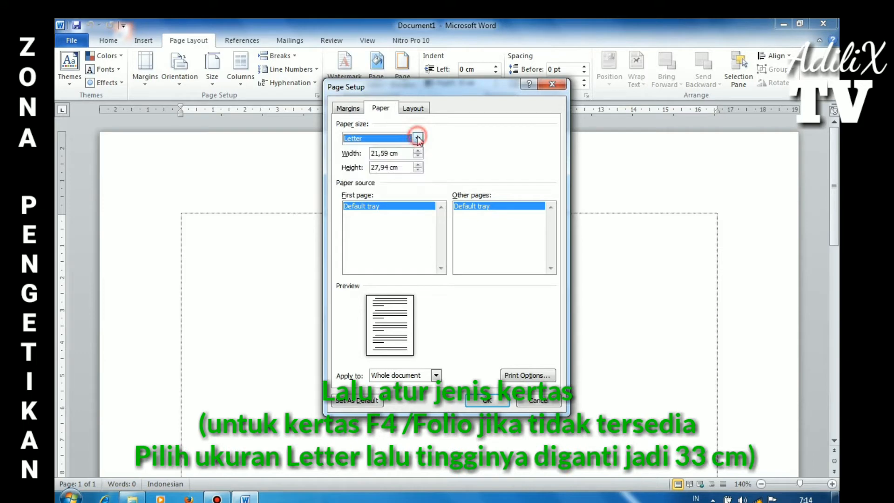
Set the paper height to 33 cm for the Letter-size page and apply the page setup
left_click_drag(394, 166, 317, 169)
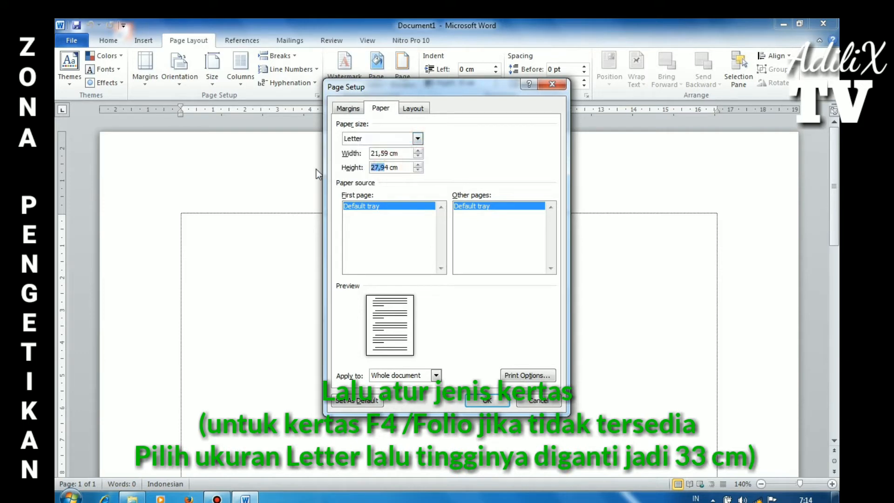
key("BackSpace")
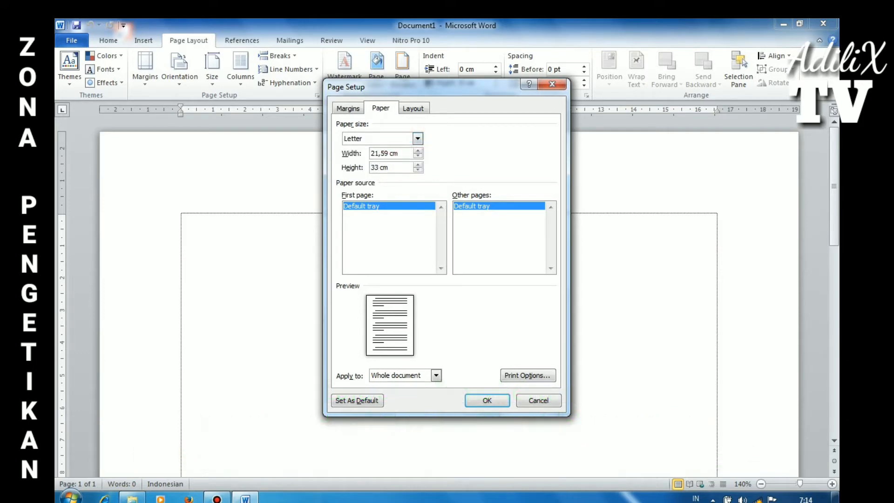
type("33")
key("Return")
Reduce the paragraph spacing after to 0 pt
scroll(319, 168, "up", 3, "ctrl")
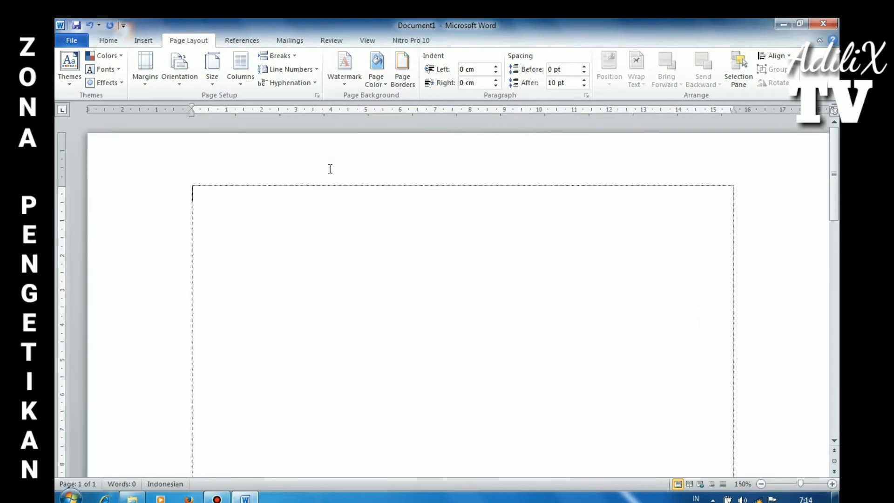
left_click(583, 85)
left_click(583, 85)
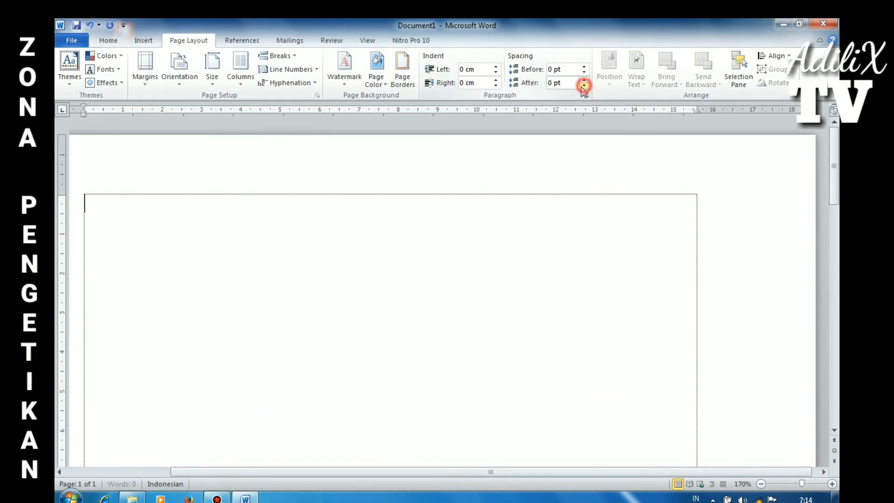
Format the text as Times New Roman, 14 pt, bold and centred
left_click(106, 44)
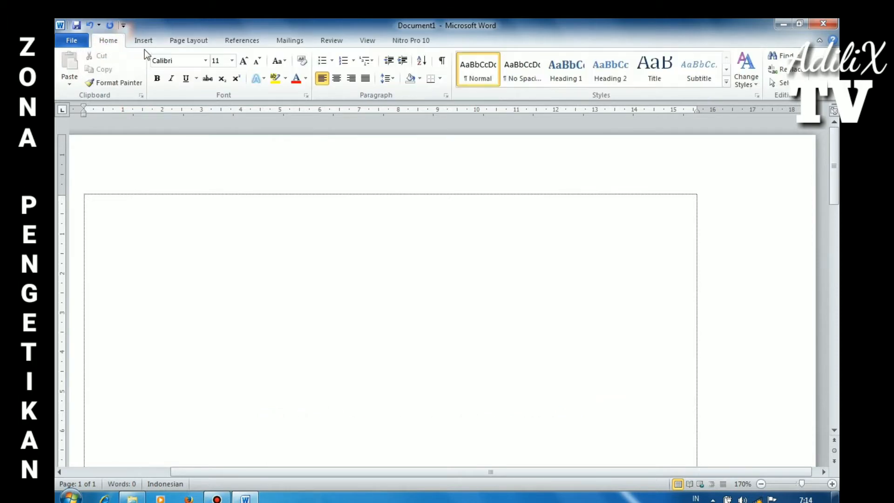
left_click(206, 64)
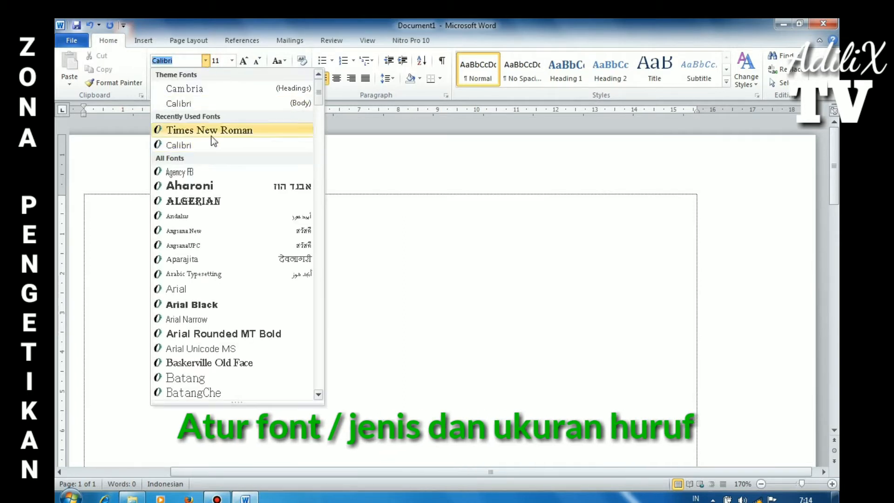
left_click(210, 131)
left_click(216, 60)
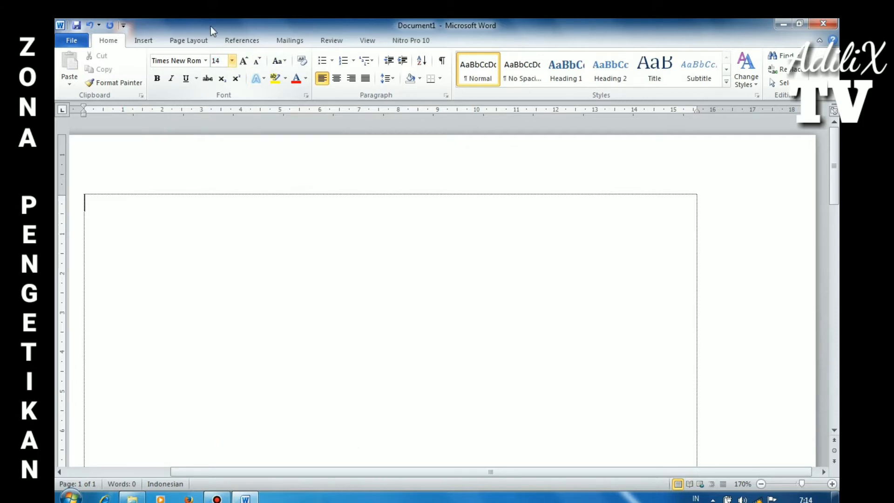
left_click(157, 78)
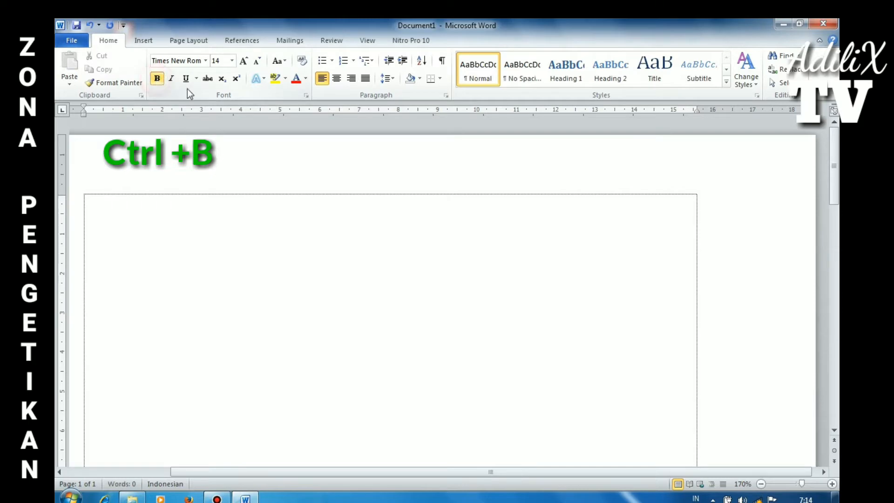
left_click(336, 78)
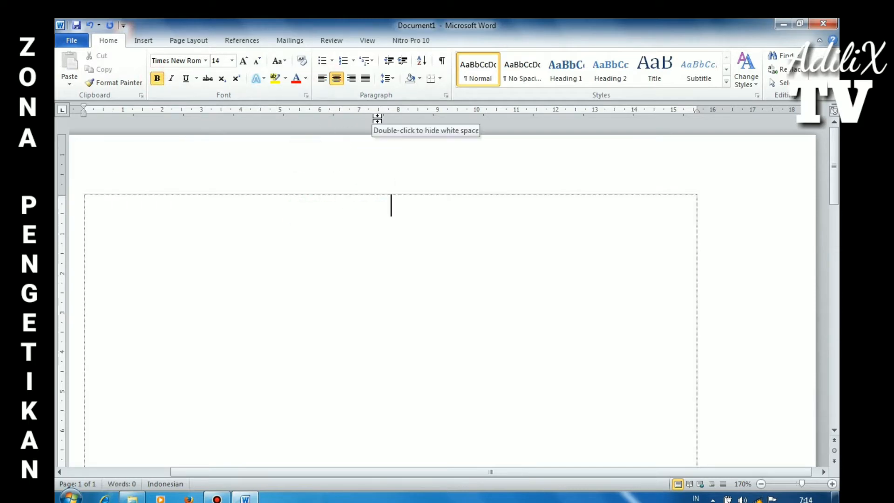
Enter the first letterhead line "PEMERINTAH KABUPATEN" followed by a dotted blank, and start a new line
type("P")
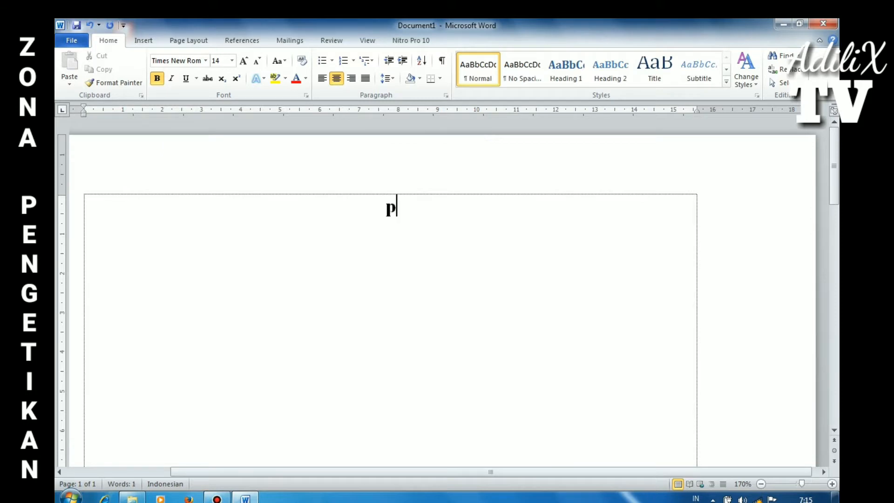
type("PEMERI")
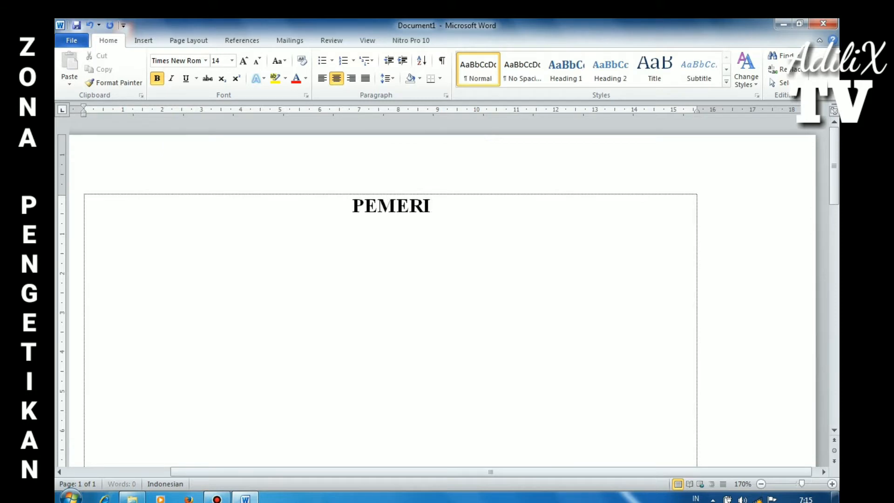
type("NTAH KAB")
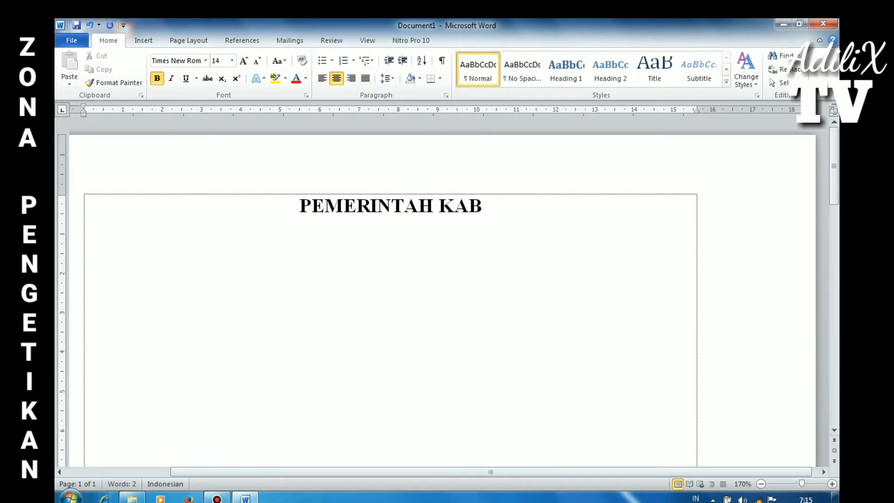
type("UPATEN")
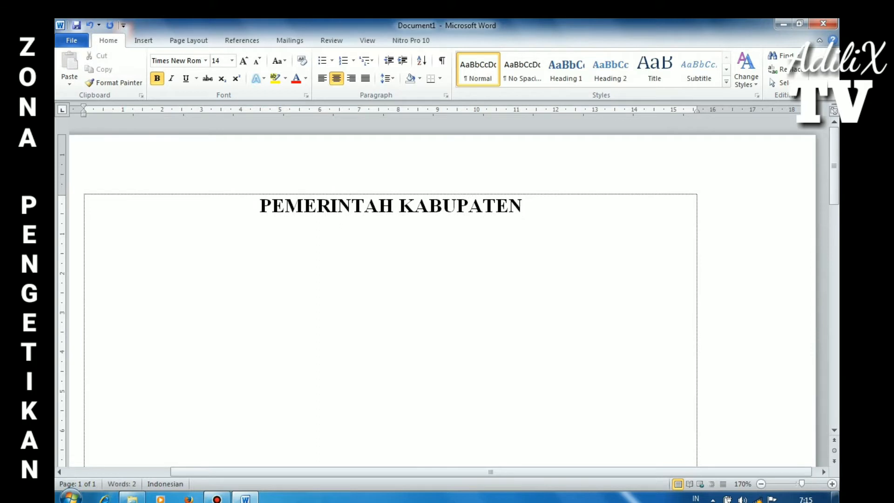
type(" .....")
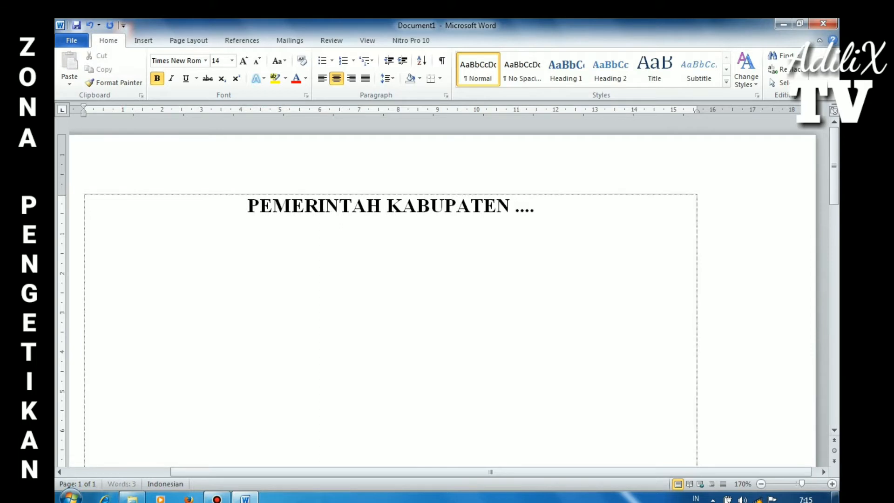
type(".....................")
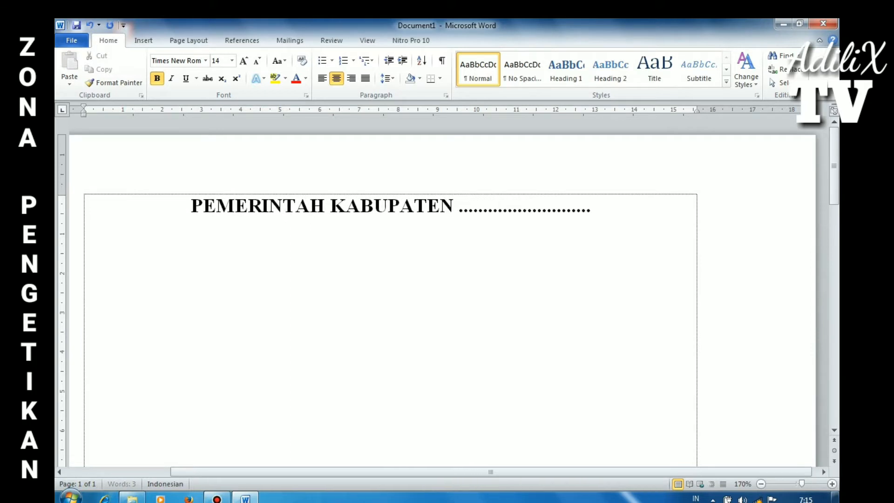
key("Return")
Add the letterhead lines "KECAMATAN" and "KELURAHAN", each followed by a dotted blank, and start a new line
type("KECAMATA")
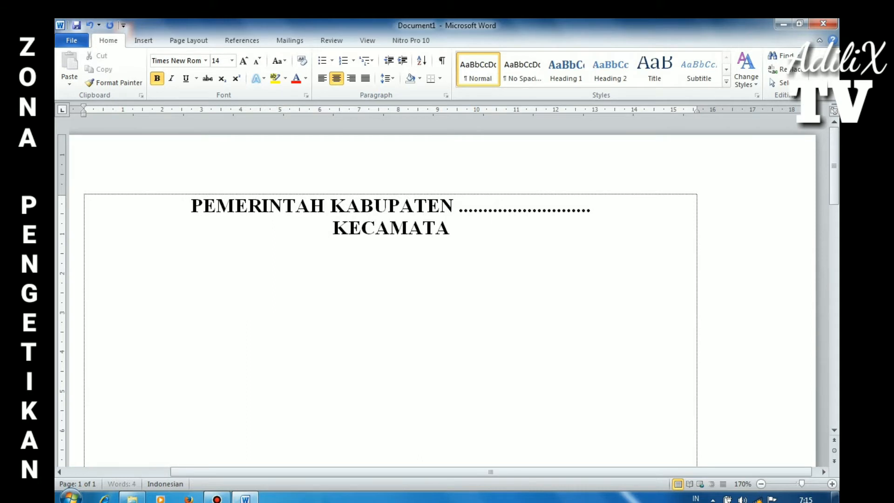
type("N ...")
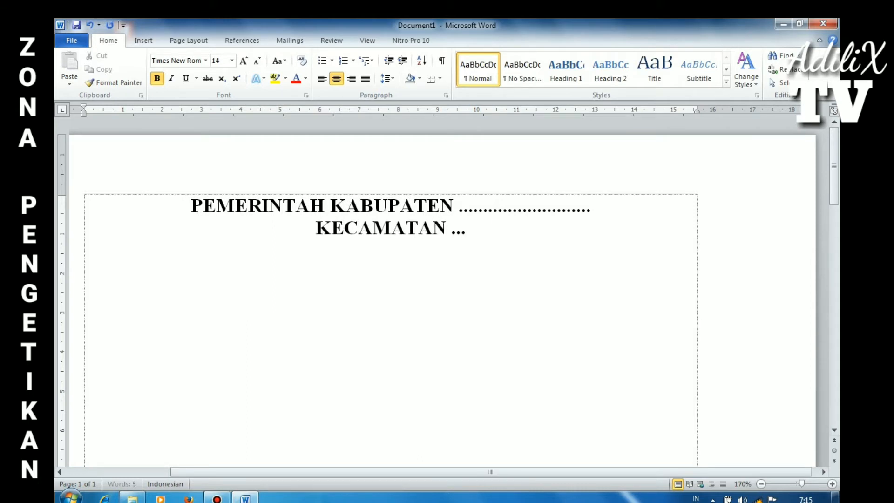
type("..........................")
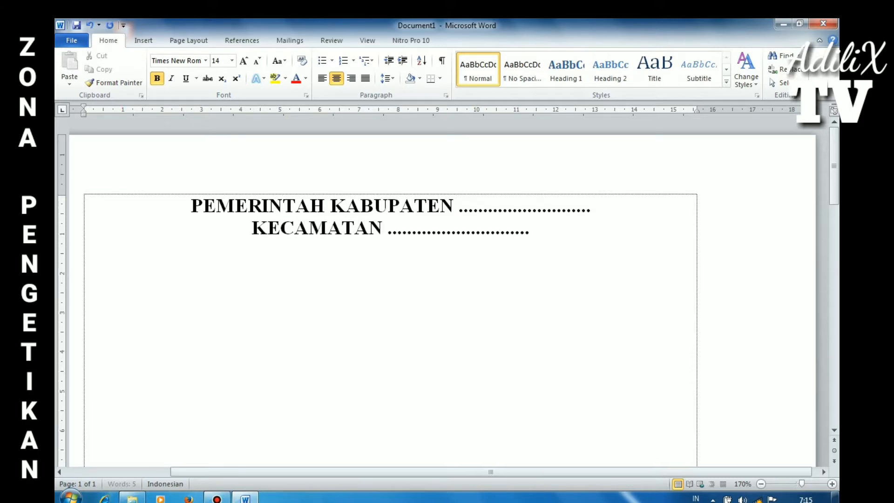
type(".. KELURAHAN")
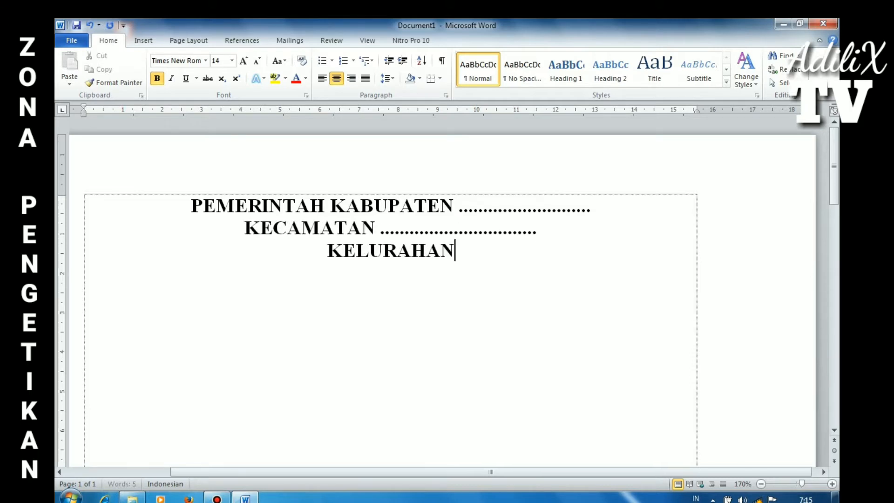
type(" ......")
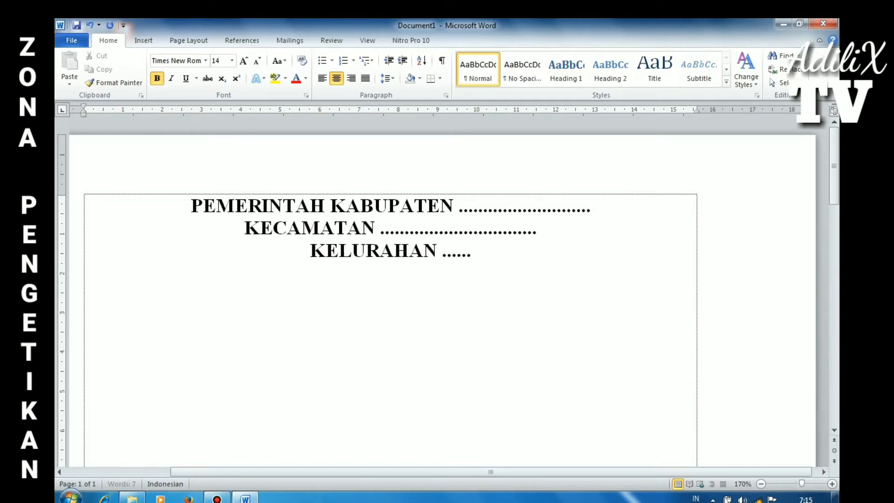
type("......................")
key("Return")
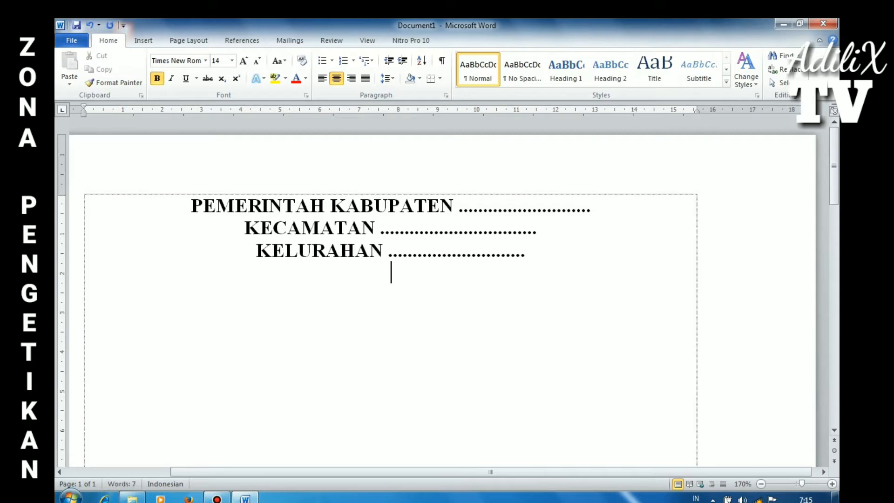
Turn off bold and set the font size to 12 pt on the new line below "KELURAHAN"
type("A")
key("BackSpace")
key("ctrl+b")
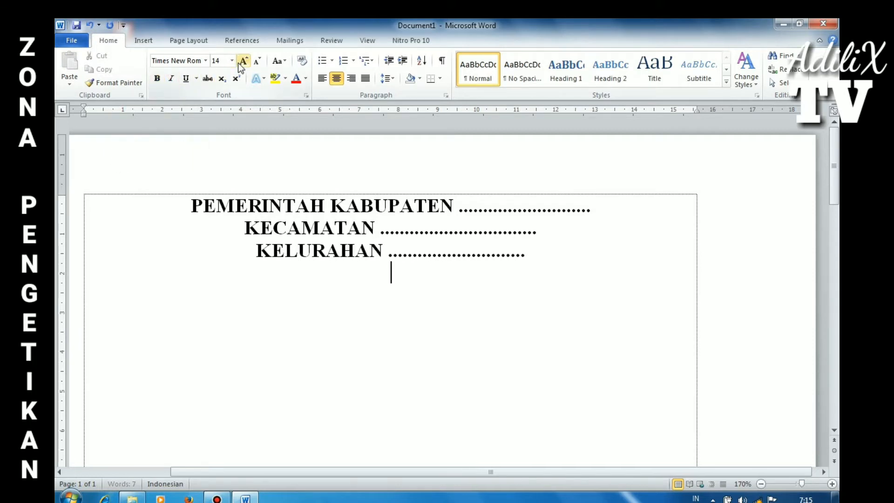
left_click(231, 61)
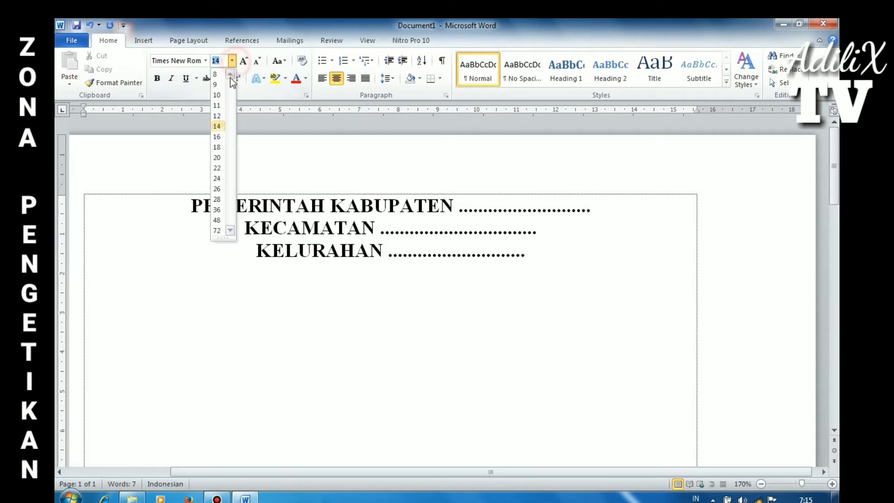
left_click(217, 116)
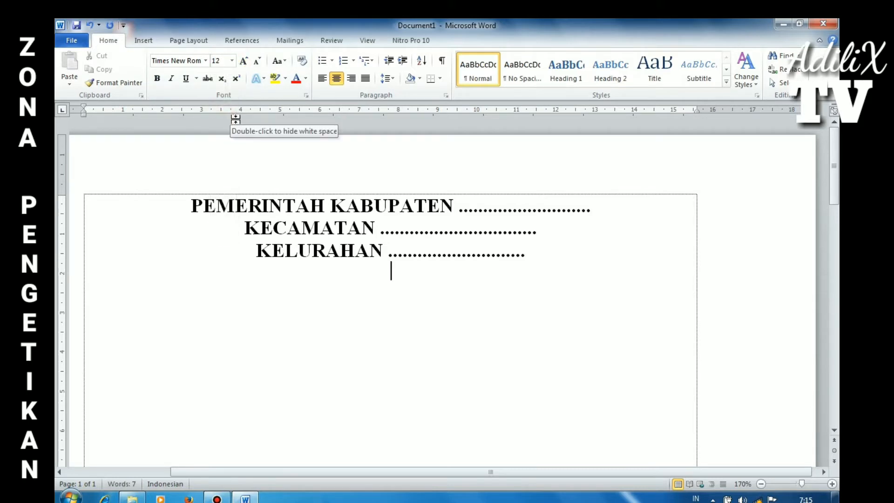
Enter the address line "Alamat :" followed by a long dotted blank, and add empty lines beneath it
type("Alamat ")
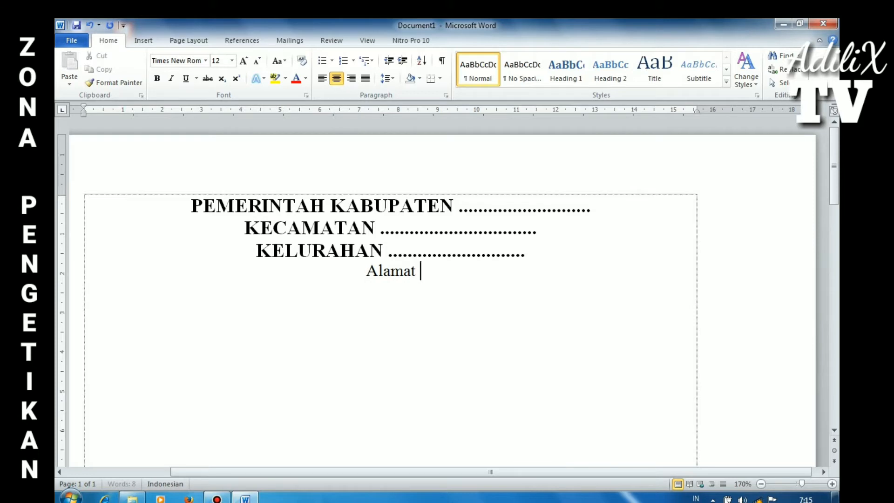
type(": .")
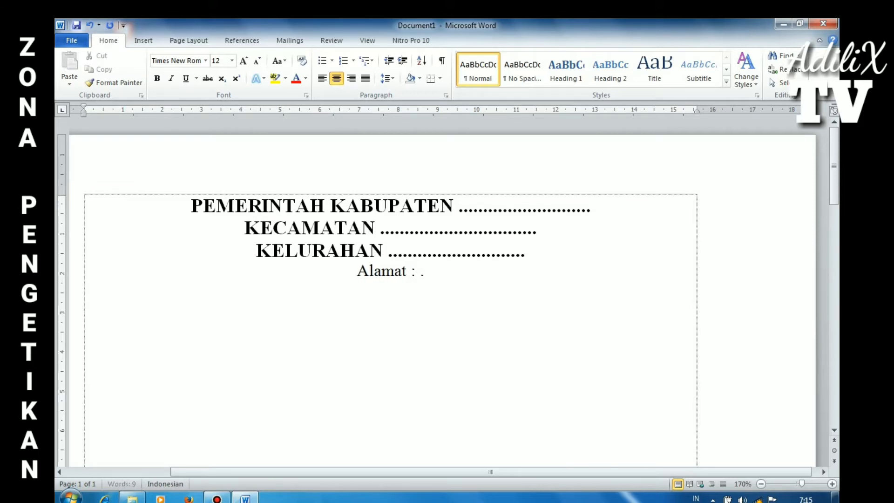
type("..............")
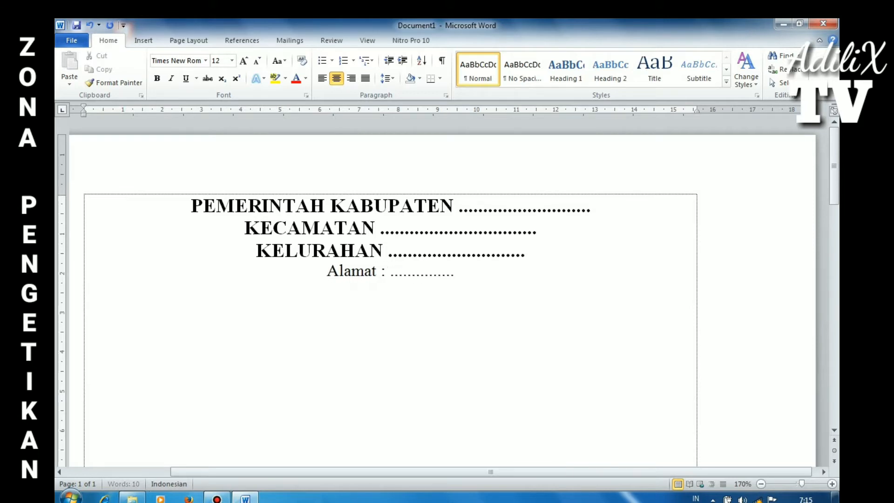
type("............................")
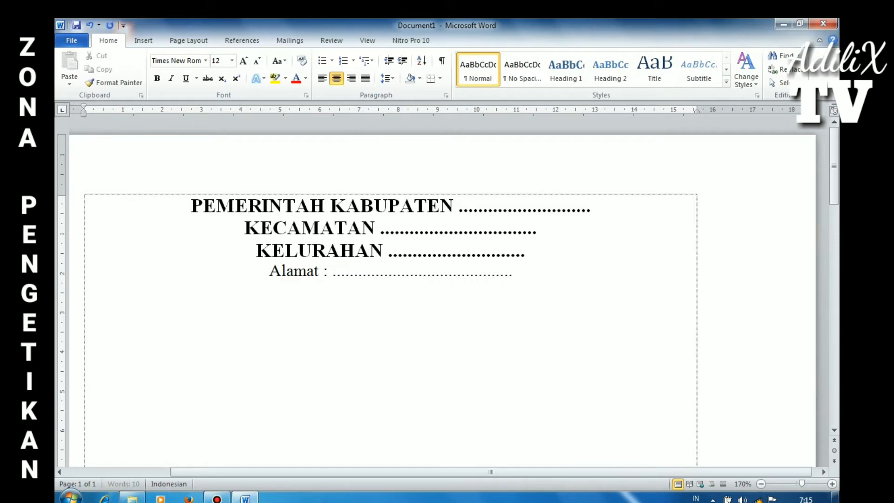
type(".........")
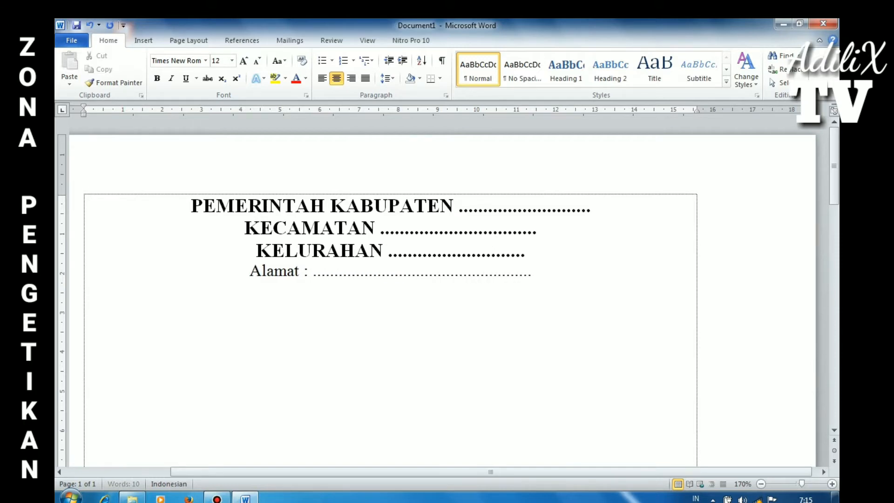
scroll(224, 132, "down", 1)
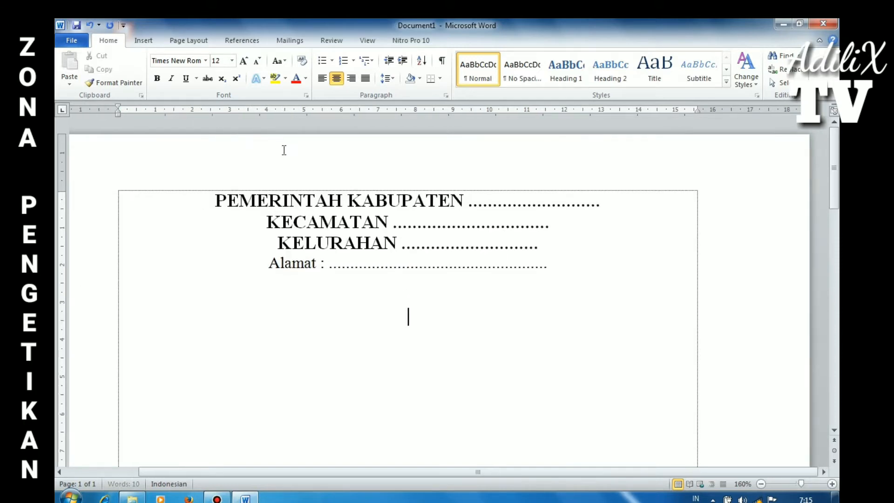
key("Return")
key("Return")
scroll(376, 253, "down", 1)
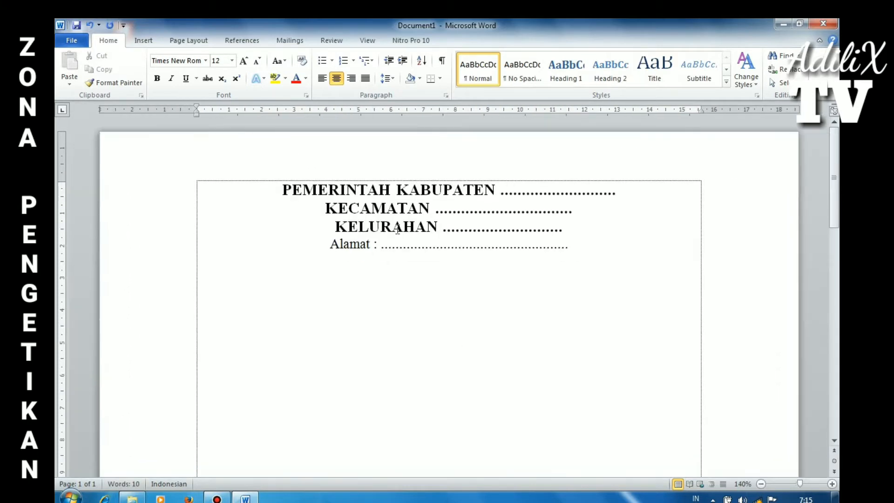
Draw a straight horizontal line about 18.66 cm long below the address line, extending past both page margins
left_click(141, 38)
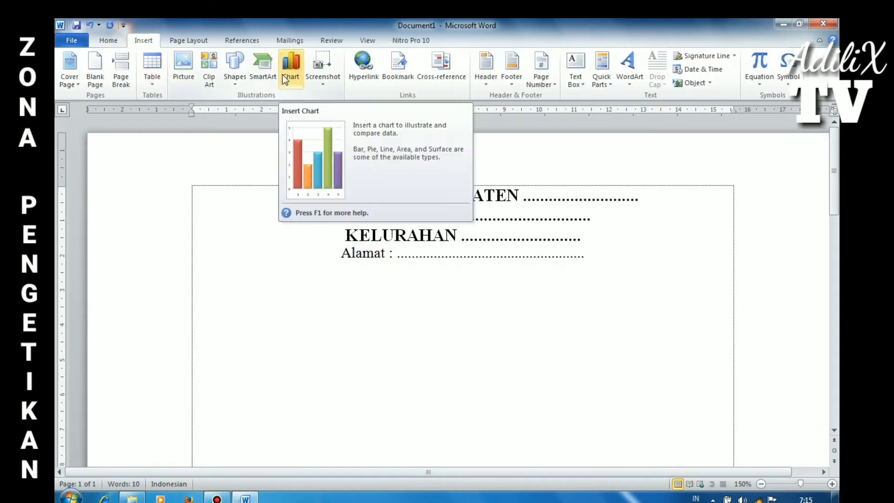
left_click(234, 65)
left_click(242, 108)
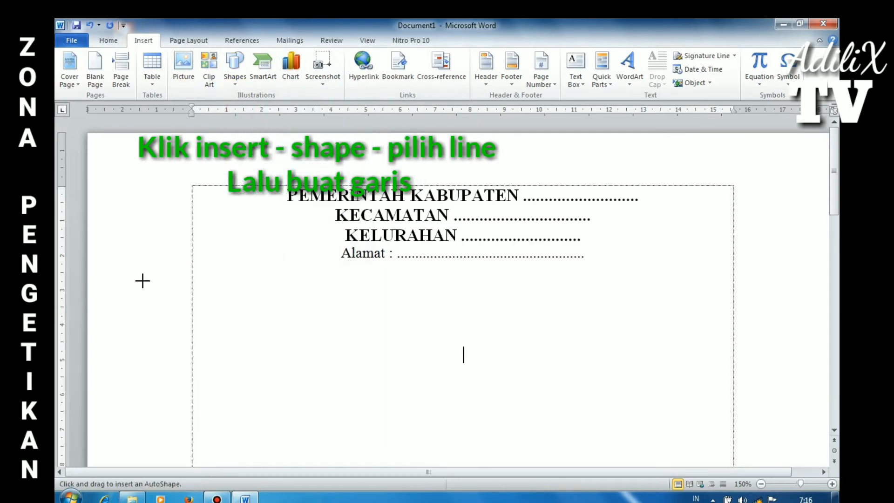
left_click_drag(143, 280, 791, 294)
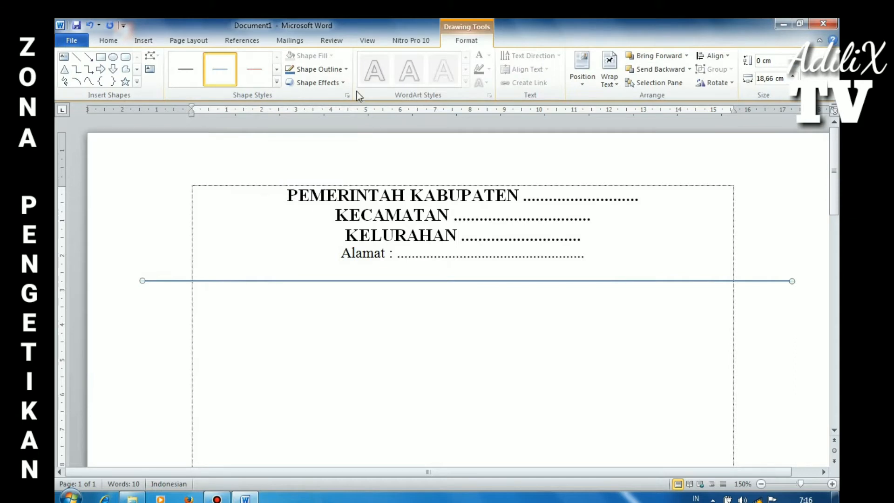
Make the separator line black and give it a double compound style with a thin stroke above a thick one
left_click(346, 70)
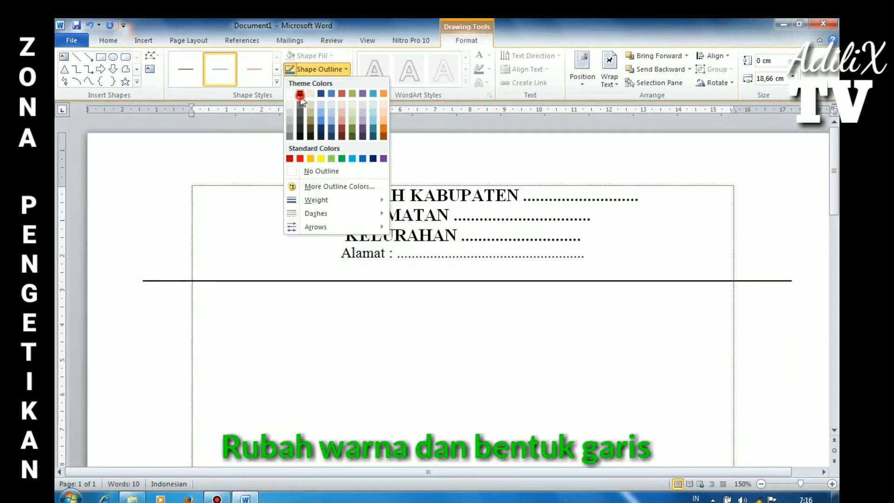
left_click(300, 94)
left_click(347, 69)
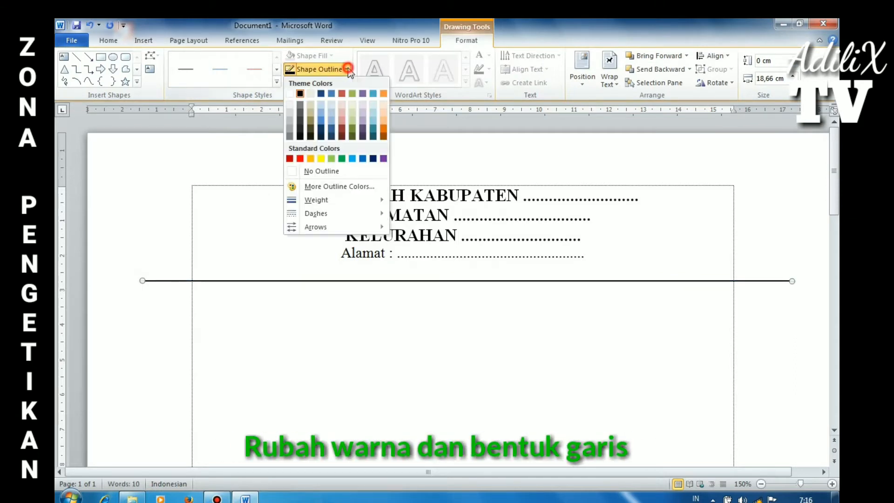
mouse_move(360, 199)
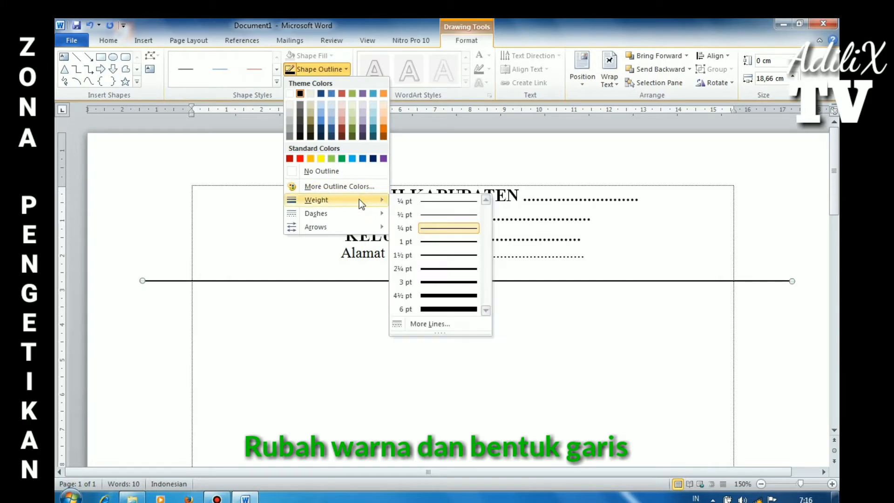
left_click(418, 323)
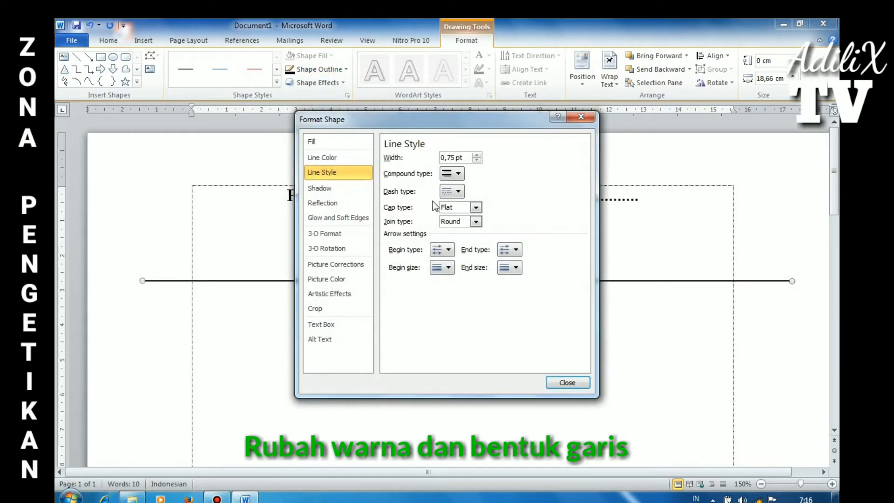
left_click(458, 173)
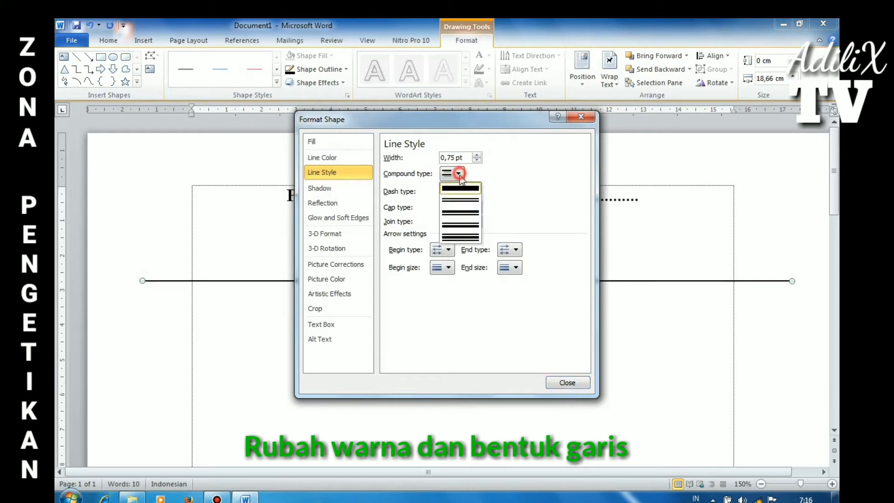
left_click(460, 218)
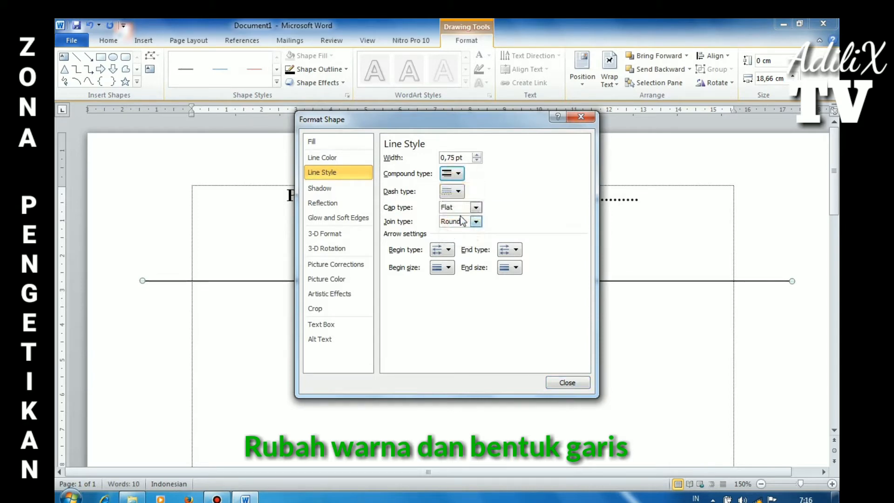
Set the separator line's width to 4 pt and close the shape formatting
left_click(477, 155)
left_click(477, 156)
left_click(477, 156)
left_click(477, 156)
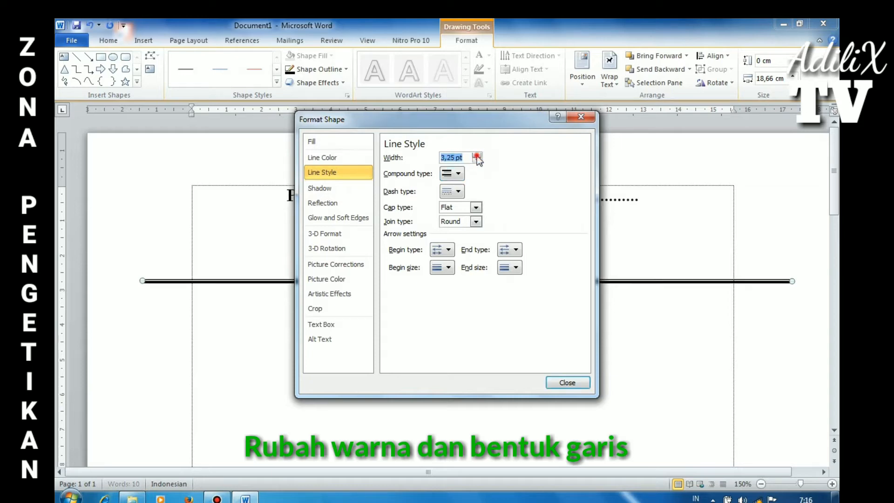
left_click(476, 156)
left_click(477, 155)
left_click(477, 155)
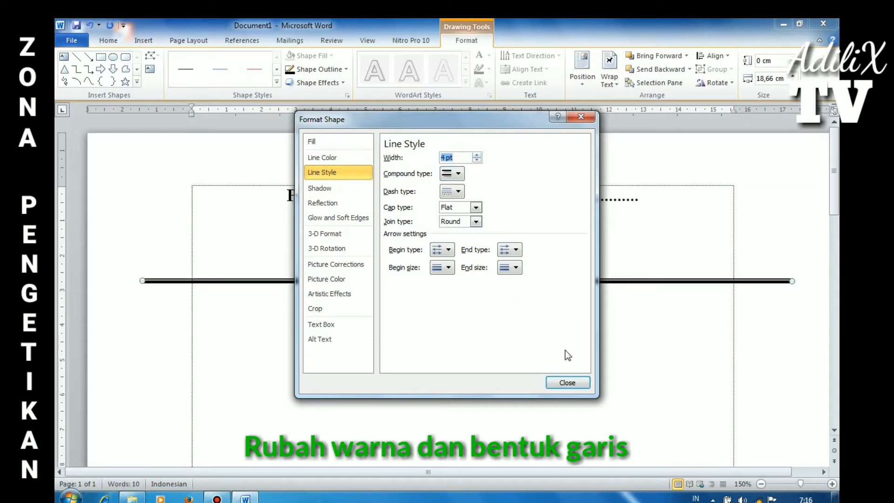
left_click(566, 382)
Enter the bold, centred title "SURAT KETERANGAN DOMISILI" a few lines below the separator line
left_click(497, 315)
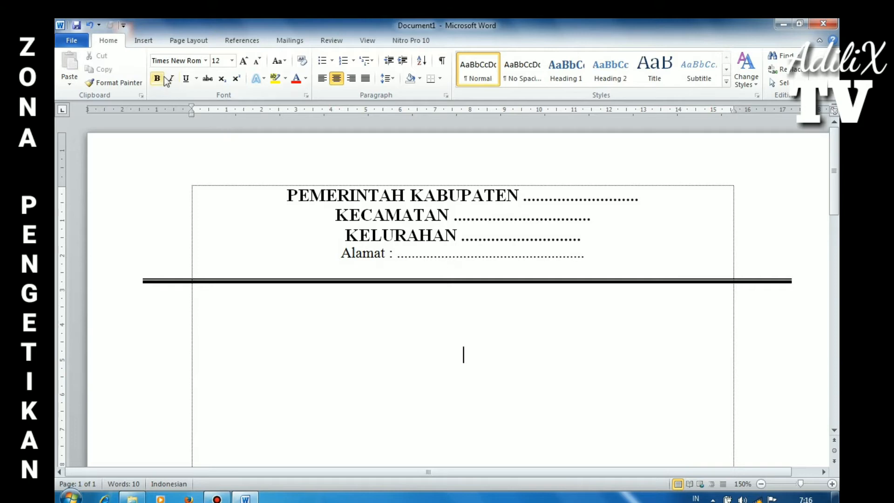
key("ctrl+b")
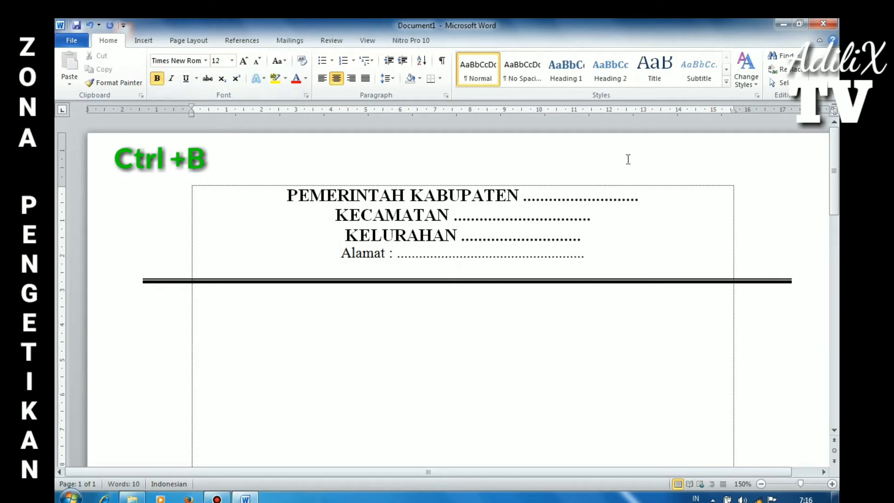
type("SURAT KE")
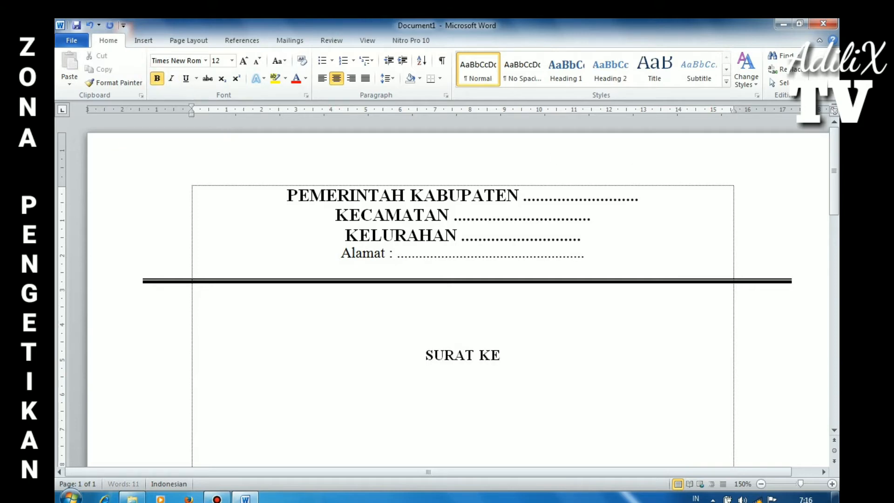
type("TERAN")
key("BackSpace")
type("ANGA")
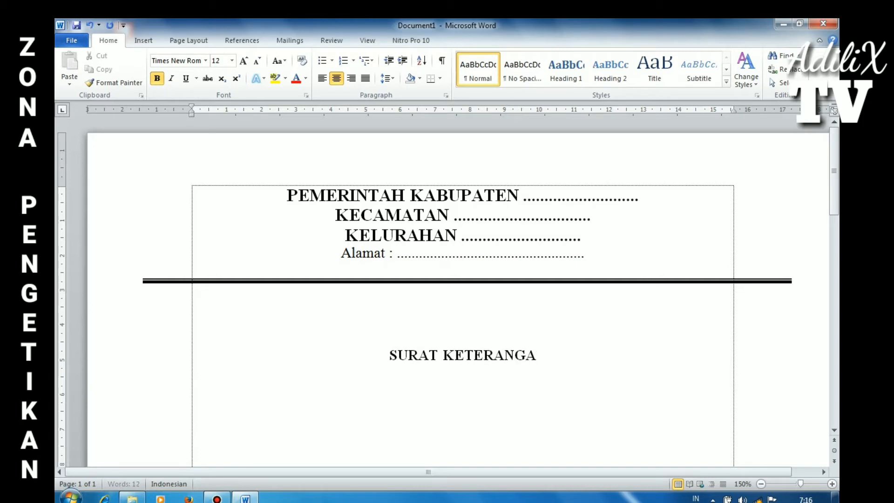
type("N DOMISILI")
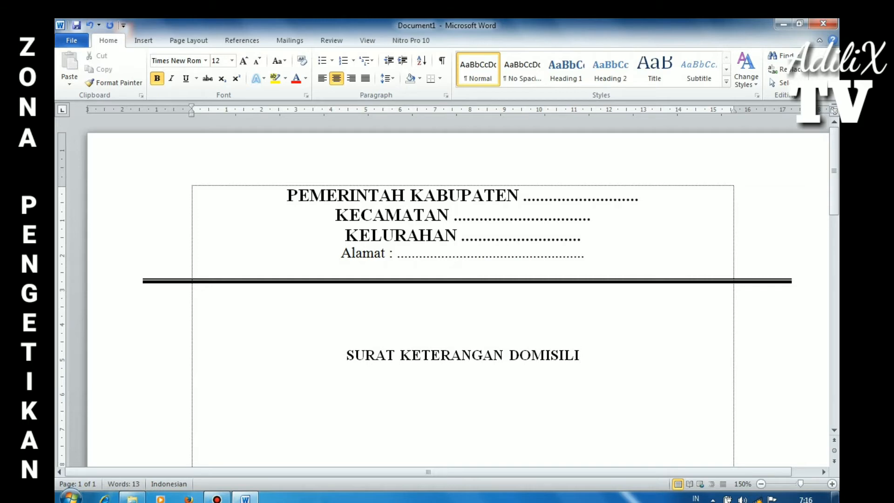
Underline the whole title "SURAT KETERANGAN DOMISILI" and place the cursor on the line below it
key("Up")
key("Home")
key("shift+End")
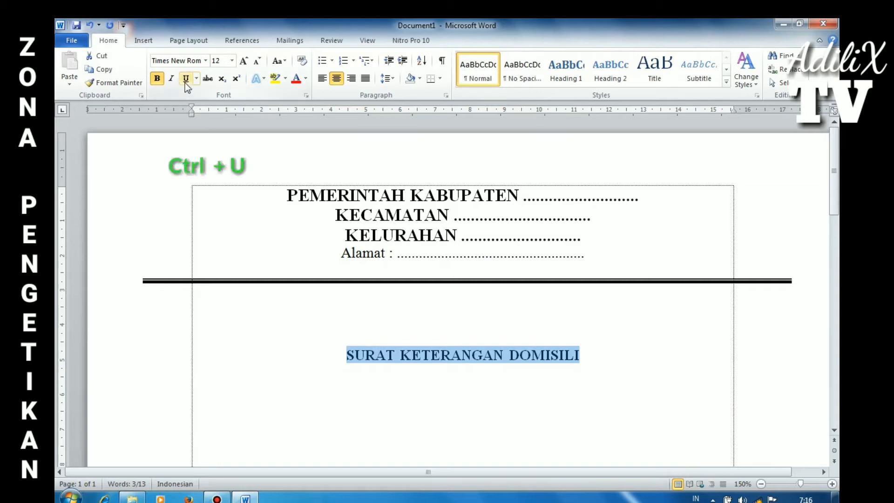
key("ctrl+u")
key("Down")
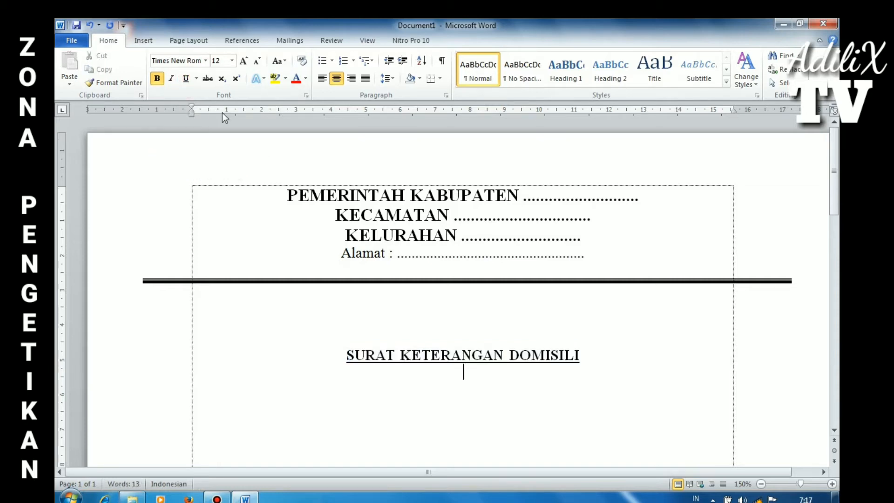
Add the non-bold line "Nomor :" with a dotted blank under the title and start a new line
left_click(156, 79)
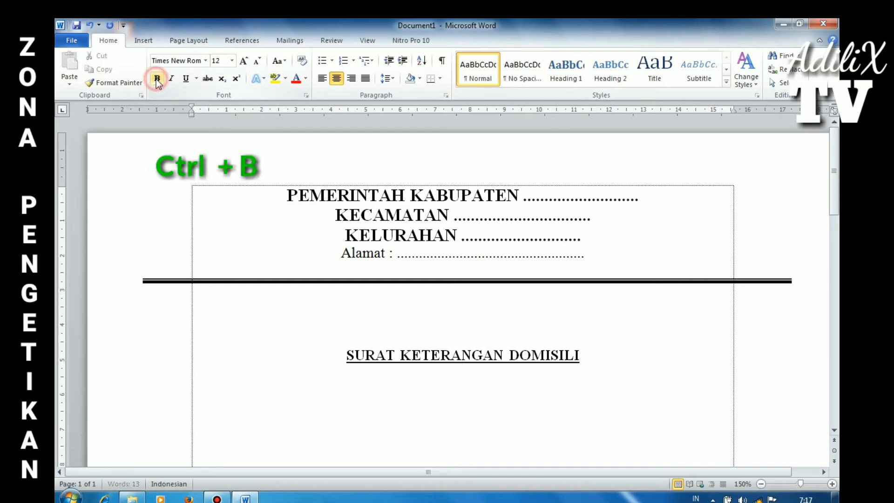
type("Nomor")
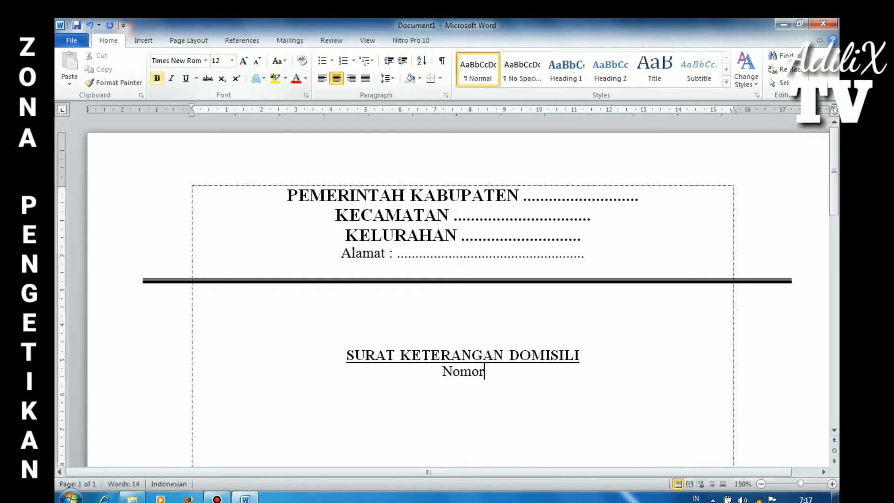
type(" : ..........................")
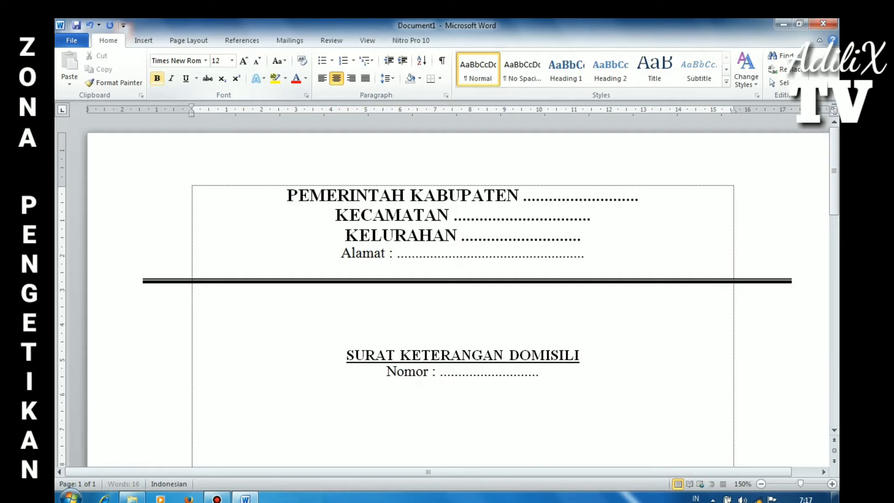
type("...")
key("Return")
Turn off bold, justify the paragraph and enter the opening line "Yang bertanda tangan di bawah ini :"
key("ctrl+b")
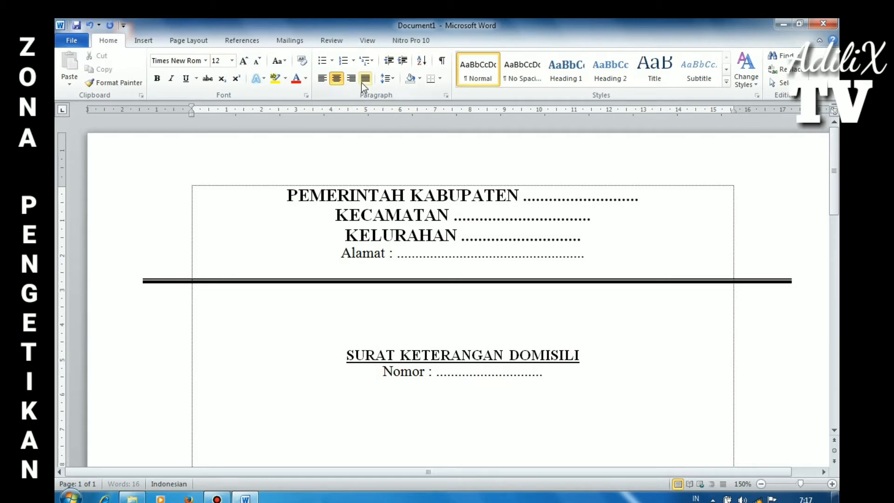
key("ctrl+j")
scroll(329, 349, "down", 3)
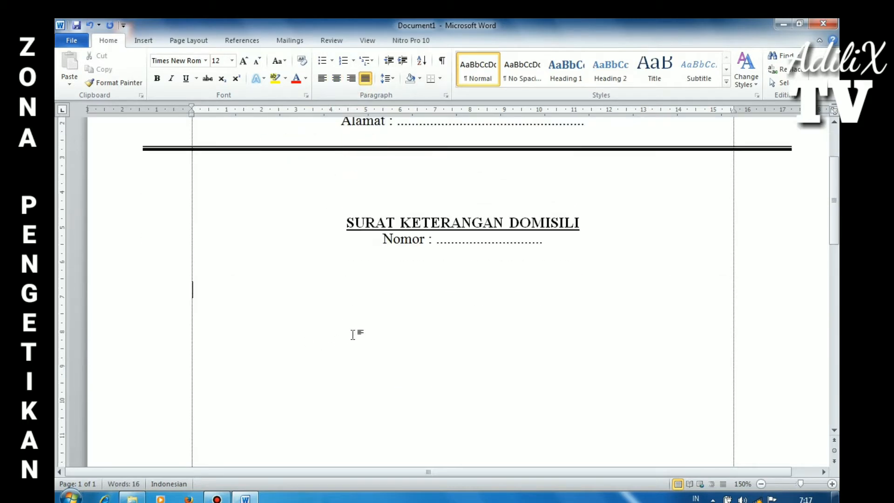
type("yang bertanda tangan di b")
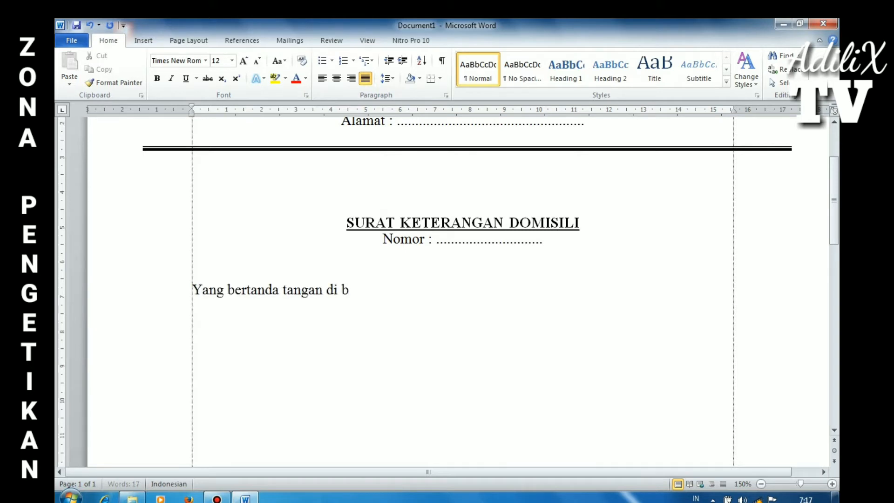
type("awah in i")
key("BackSpace")
key("BackSpace")
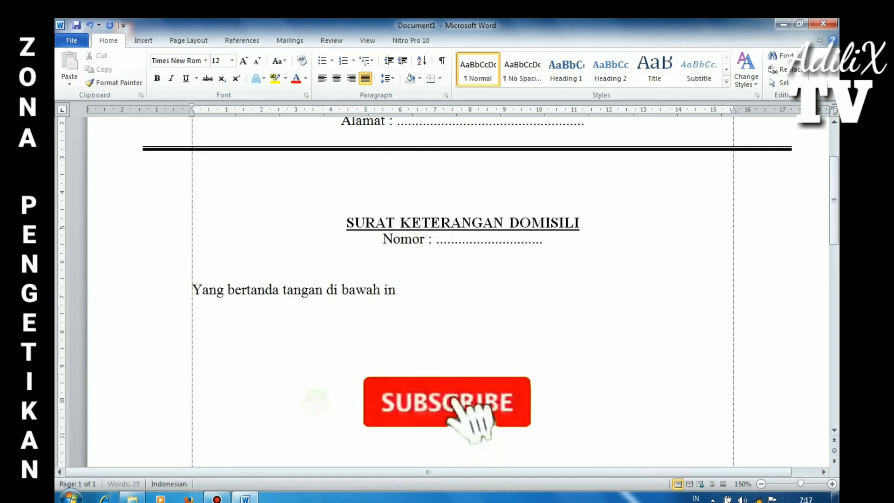
type("i :")
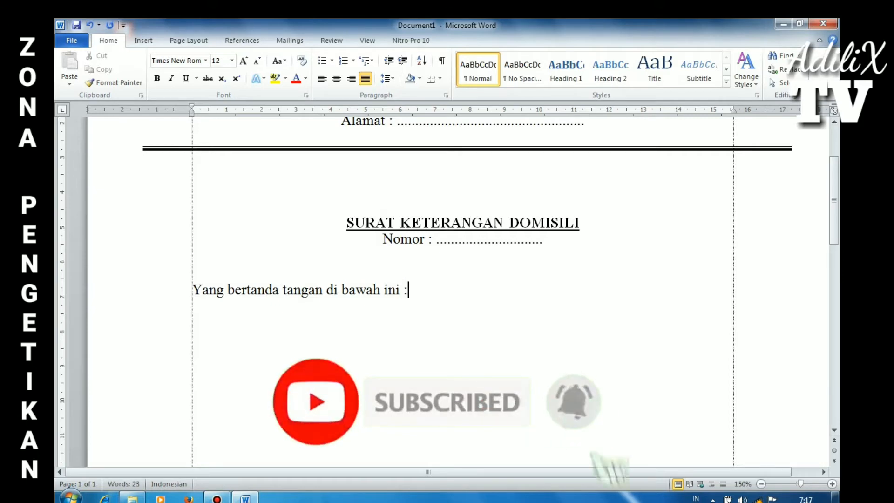
Start a "Nama" row below a blank line, with left tab stops at 4 cm and 4.5 cm aligning the colon and its entry
key("Return")
key("Return")
type("nAMA")
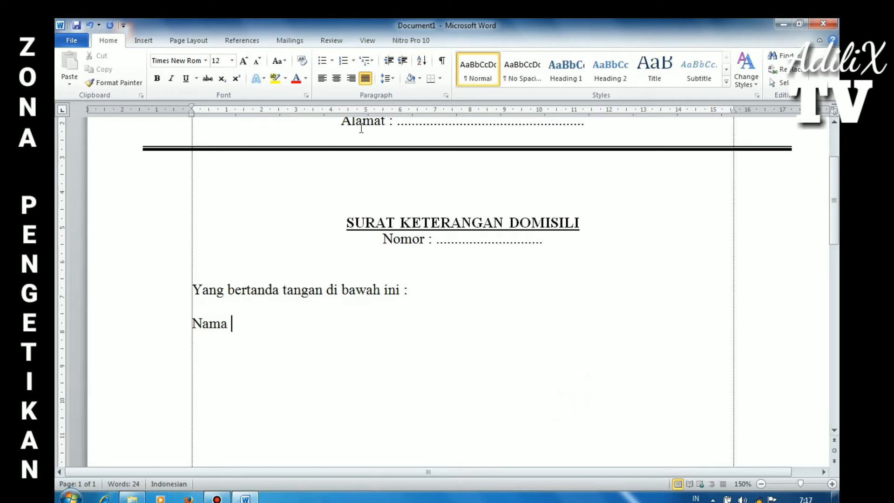
left_click(331, 110)
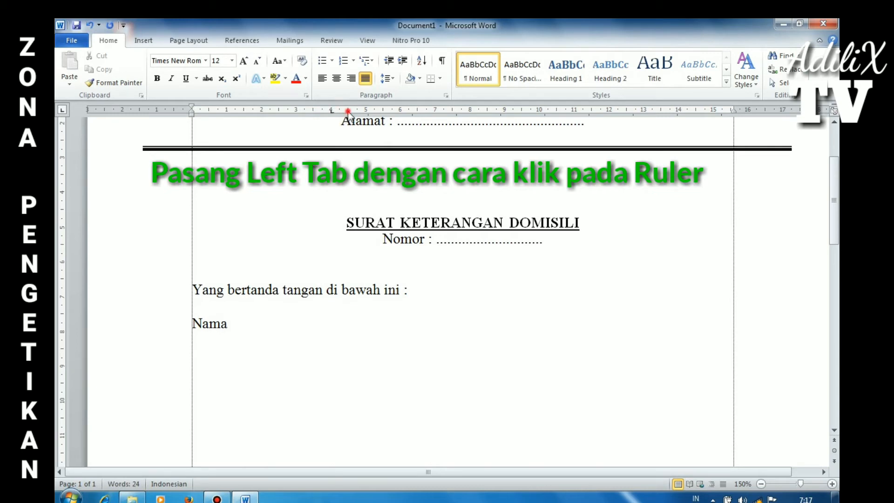
left_click(348, 110)
key("Tab")
type(":")
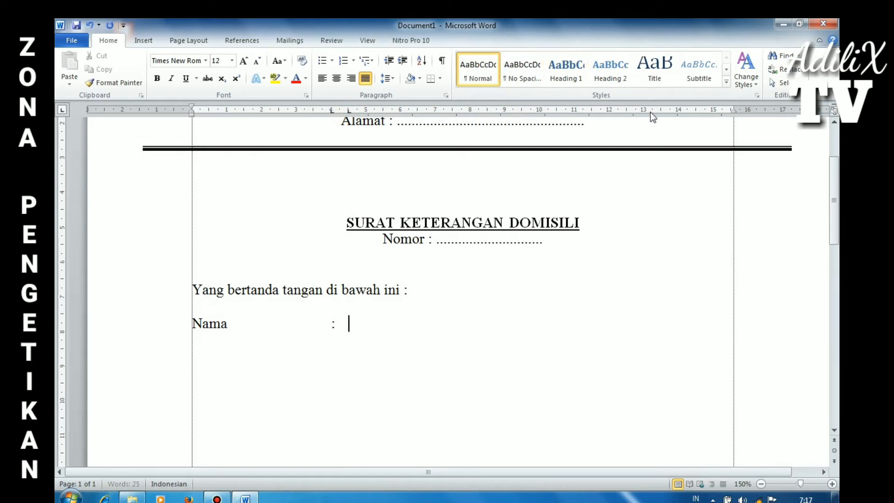
key("Tab")
Add a left tab stop at 13.75 cm with a dotted leader and fill the "Nama" row's blank with it
double_click(674, 113)
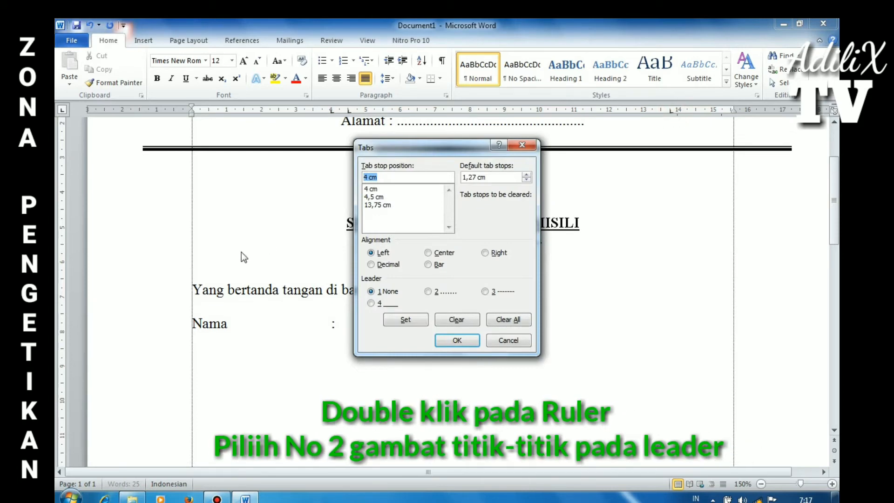
left_click(379, 205)
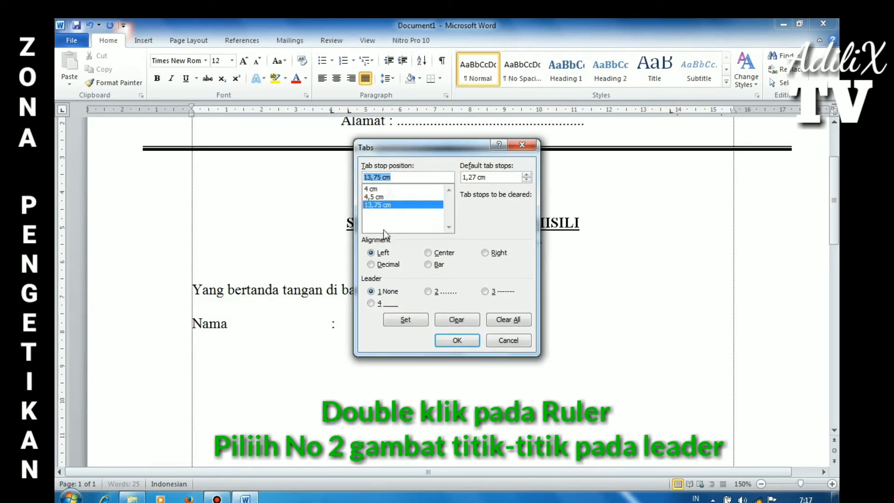
left_click(428, 292)
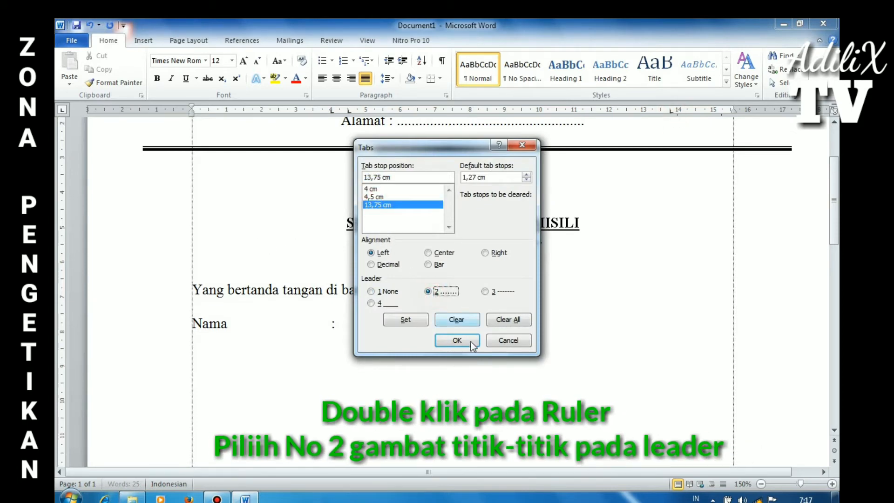
left_click(457, 340)
key("Tab")
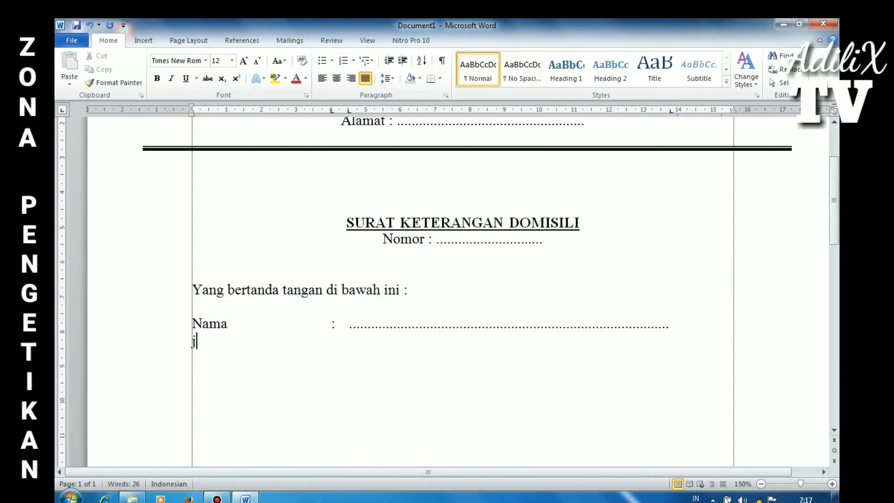
Add a "Jabatan" row with an aligned colon and dotted blank, followed by an empty line
type("ABATAN")
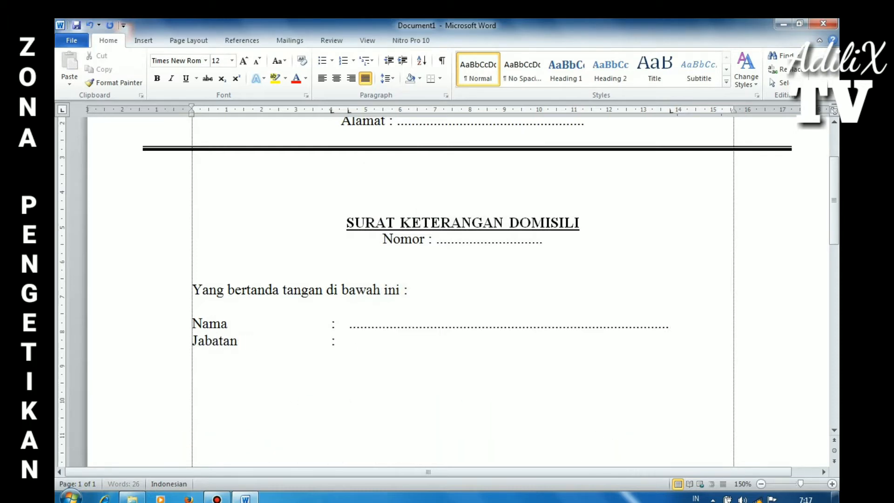
key("ctrl+v")
key("Return")
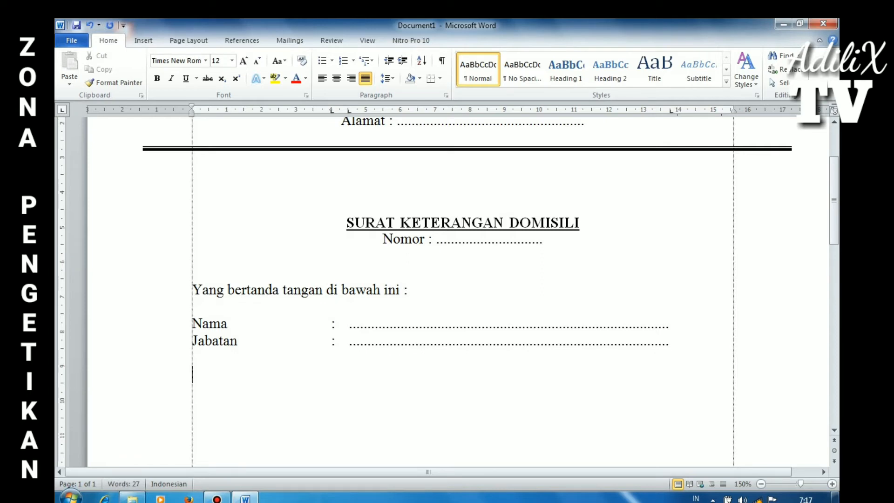
Enter the line "Menerangkan bahwa :" and, below a blank line, a "Nama" row with an aligned colon and dotted blank
type("menerang")
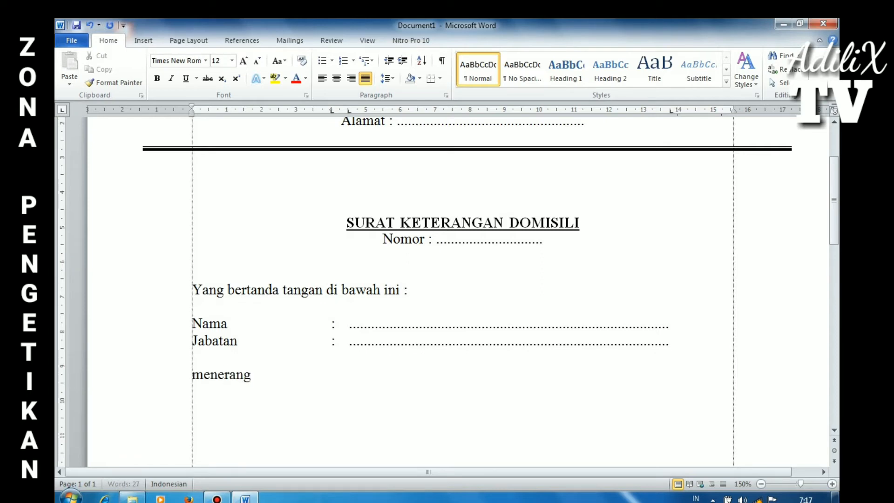
type("kan ba")
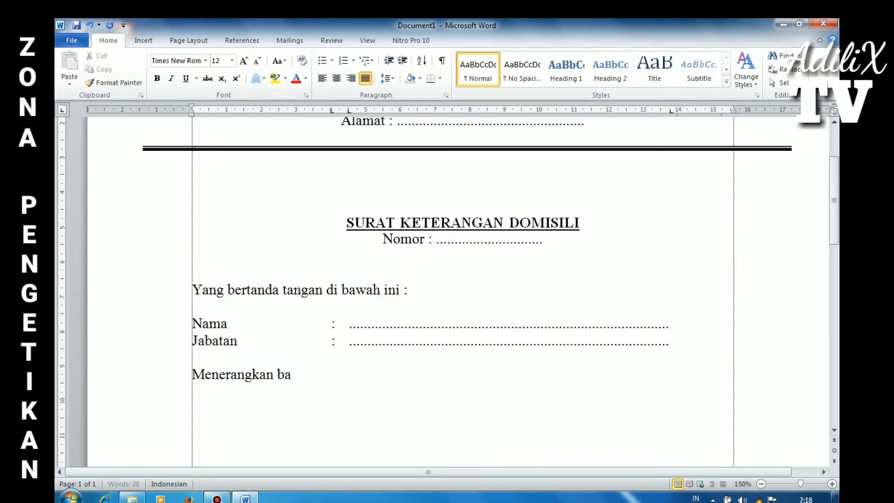
type("hwa :")
type("nama")
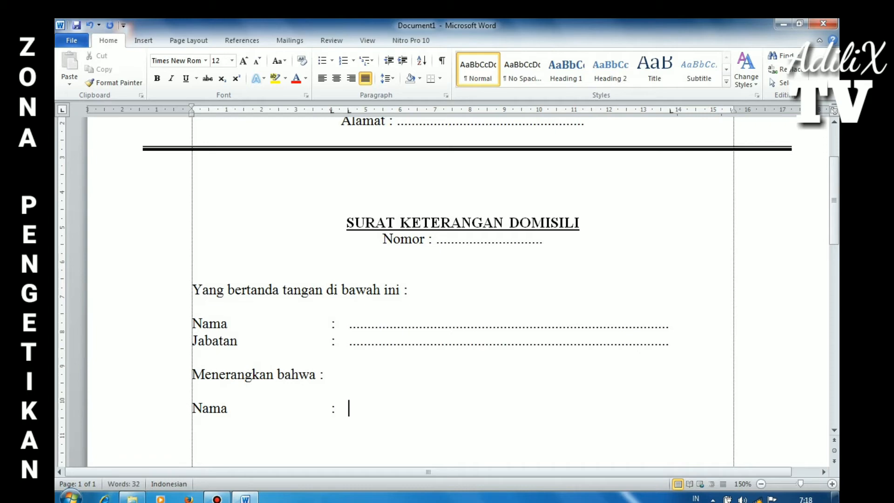
type("......................................................................................")
Add a "Jenis Kelamin" row with an aligned colon and dotted blank below the second "Nama" row
type("Jenis Kel")
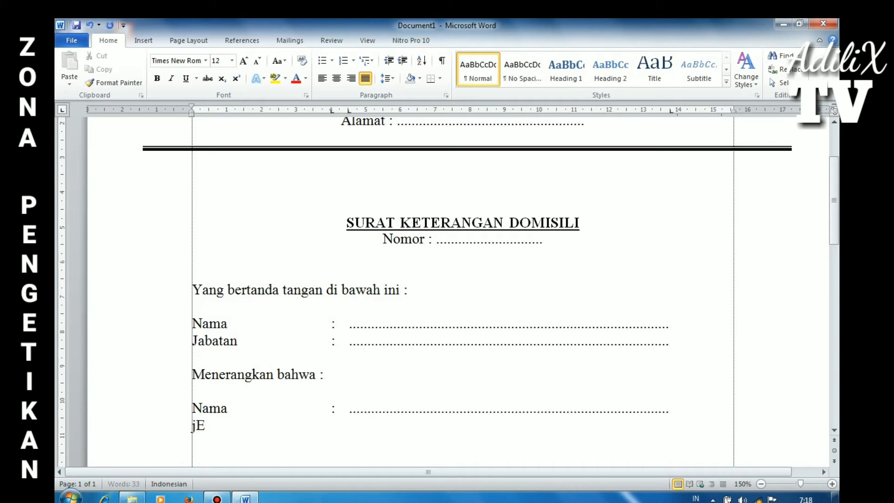
type("ami")
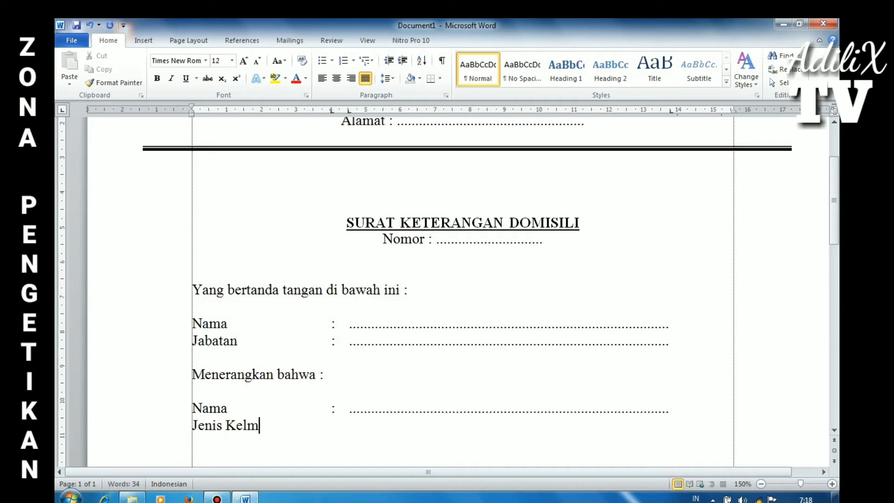
type("n")
key("Tab")
type(":")
key("Tab")
type("..................................................................................................................")
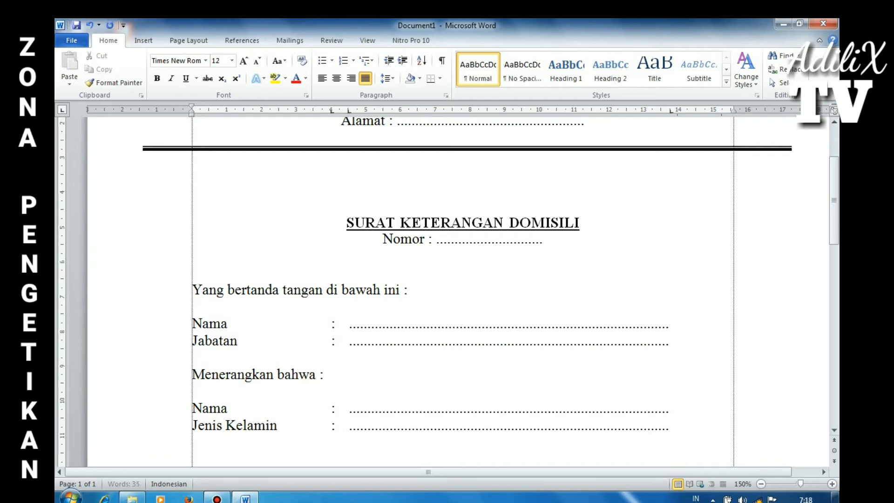
Add a "Tempat Tgl. Lahir" row with an aligned colon and dotted blank
key("Return")
type("Tempat Tgl.")
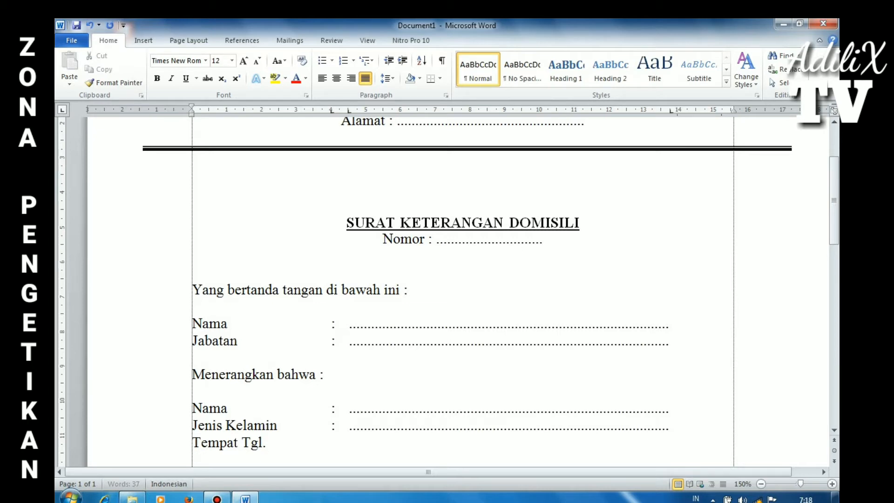
type(" LAhir")
key("Tab")
type(":")
key("Tab")
key("ctrl+v")
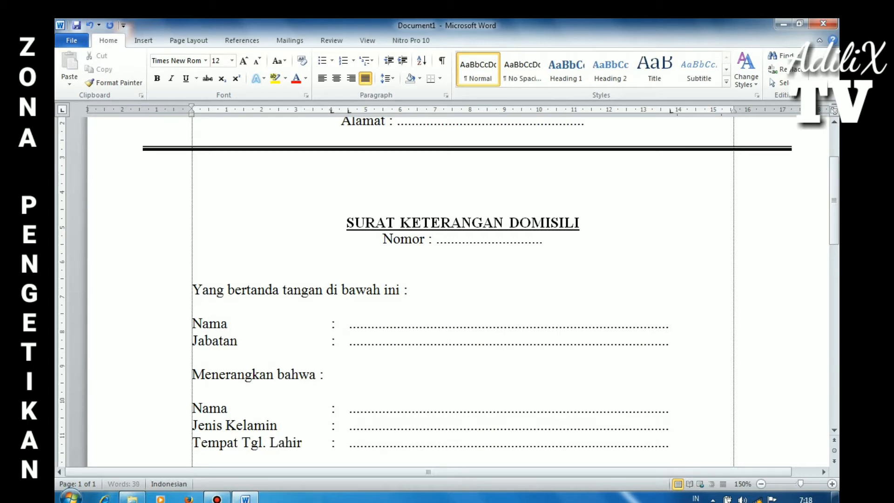
Add a "Kewarganegaraan" row with an aligned colon and dotted blank, and start a new line below it
key("Return")
type("Kewarganegaraan")
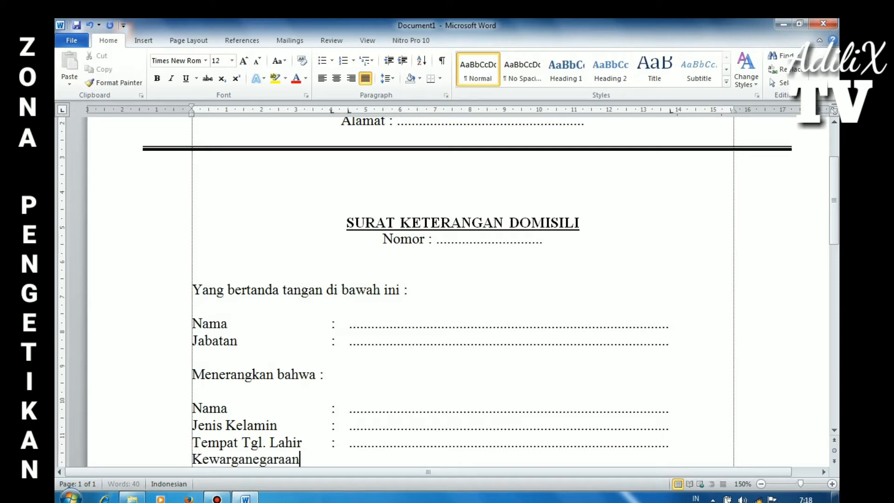
key("Tab")
type(":")
key("Tab")
key("ctrl+v")
key("Return")
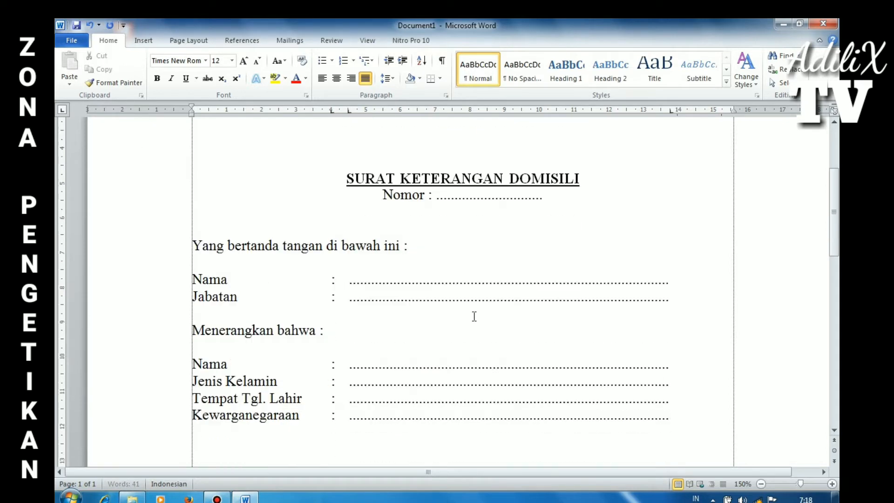
Add an "Agama" row with an aligned colon and dotted blank below "Kewarganegaraan"
scroll(472, 322, "down", 2)
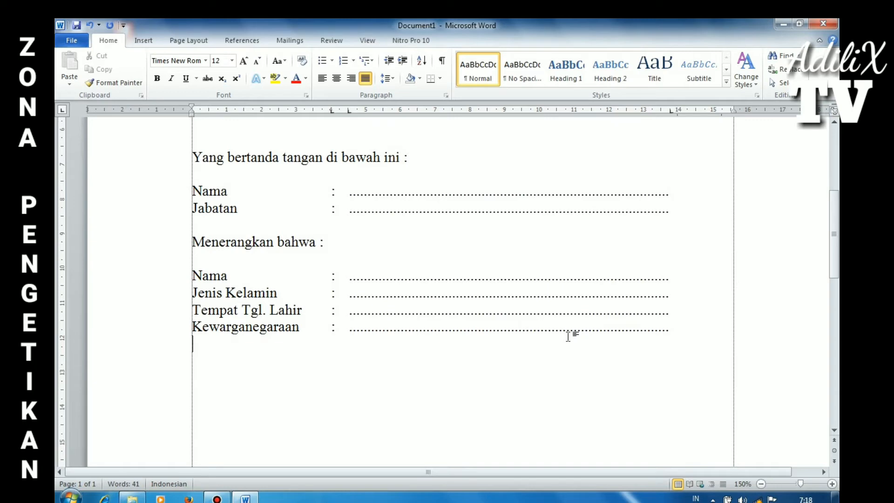
type("Agama")
key("Tab")
type(":")
key("Tab")
key("ctrl+v")
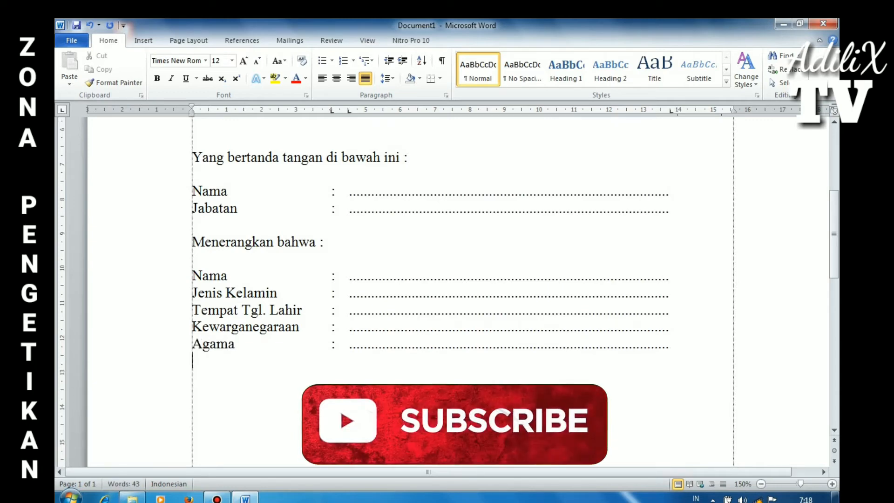
Add a "Status Perkawinan" row with an aligned colon and dotted blank
key("Return")
type("Sta")
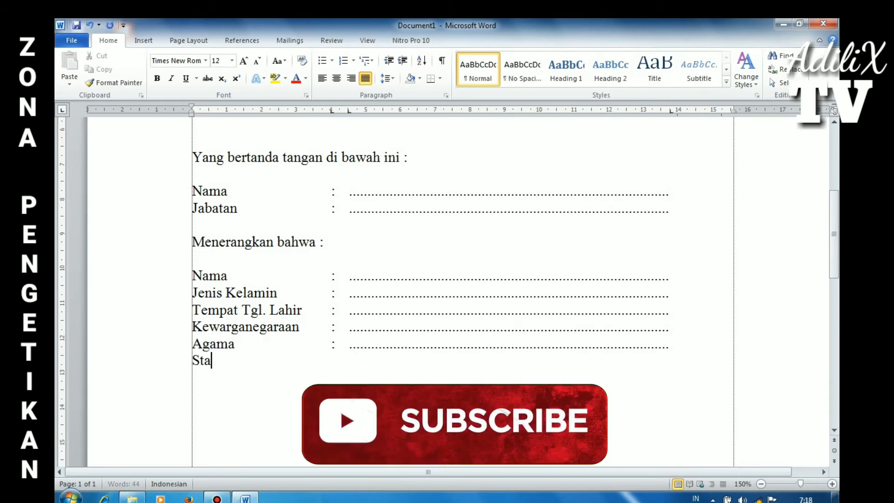
type("tus Perk")
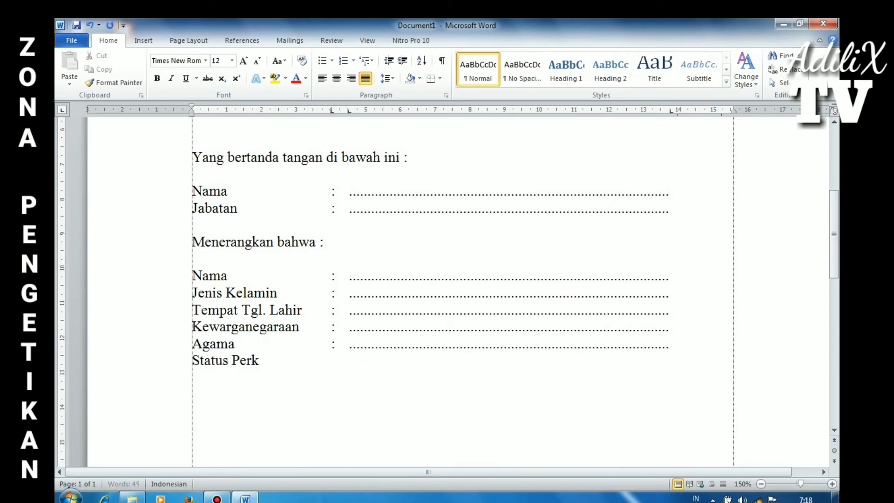
type("awinan\t")
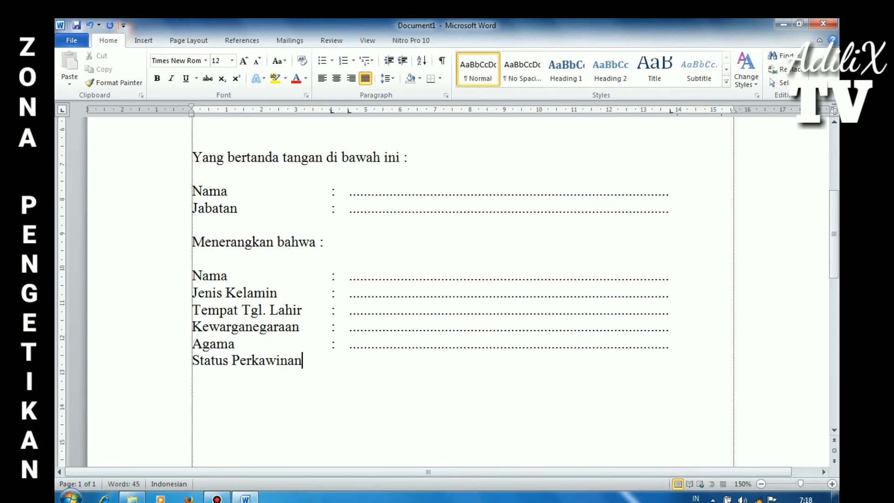
type(":")
key("Tab")
key("Tab")
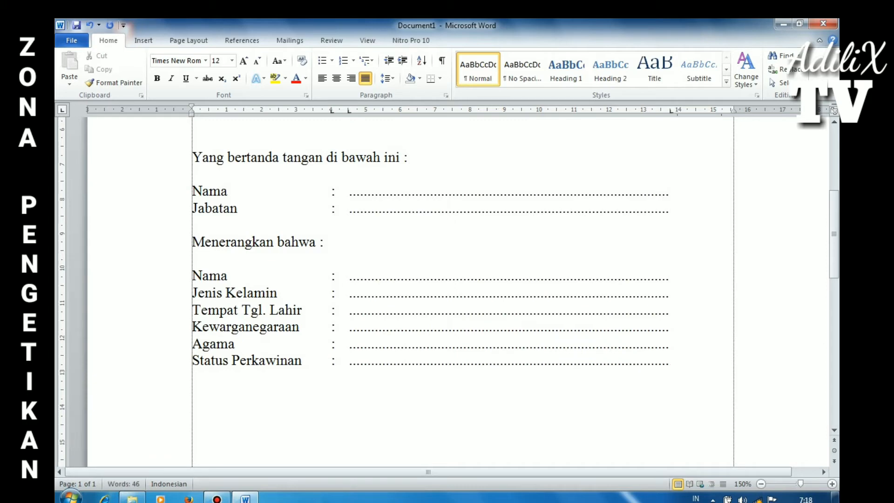
Add a "Pekerjaan" row with an aligned colon and dotted blank, and start a new line below it
key("Return")
type("Pekerjaan")
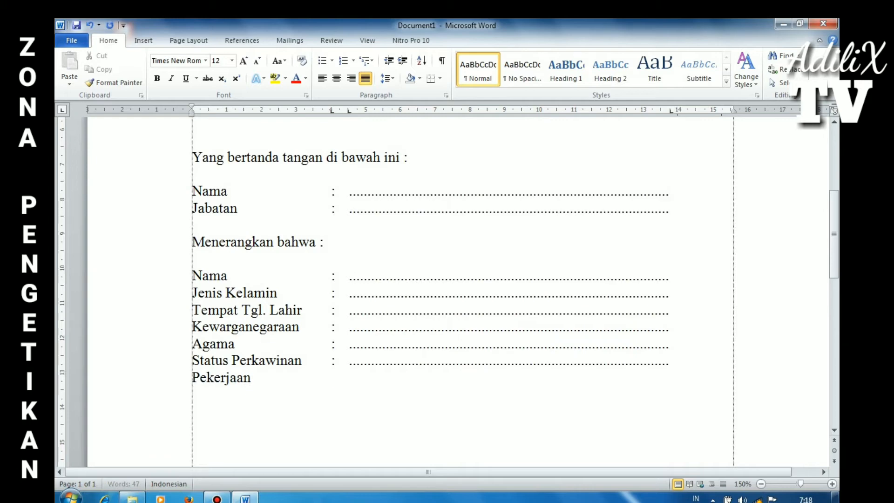
key("Tab")
type(":")
key("Tab")
key("Return")
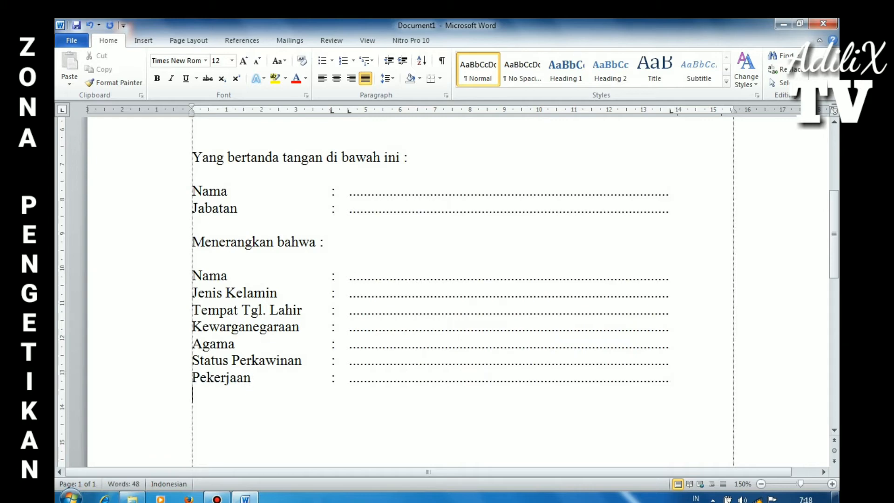
Add a "No. KK" row with an aligned colon and dotted blank below "Pekerjaan"
type("No. KK")
key("Tab")
type(":")
key("Tab")
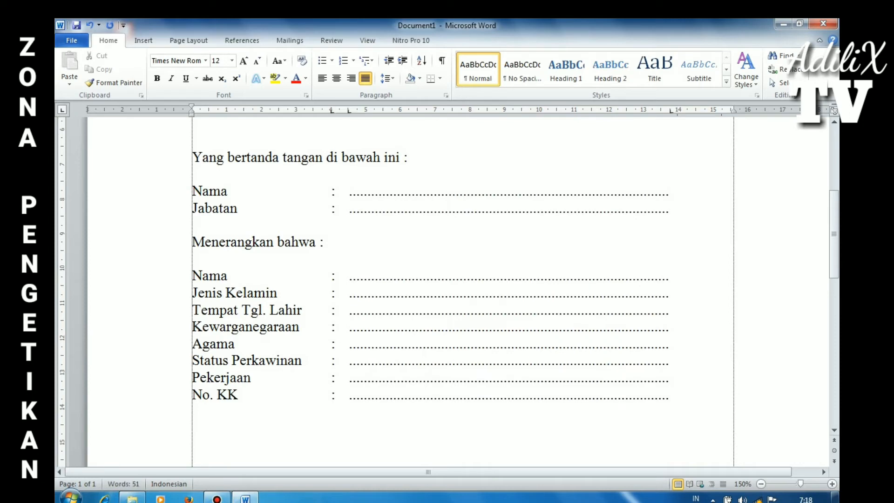
Add a "NIK" row with an aligned colon and dotted blank, and start a new line below it
key("Return")
type("NIK")
key("Tab")
type(":")
key("Tab")
key("Tab")
key("Return")
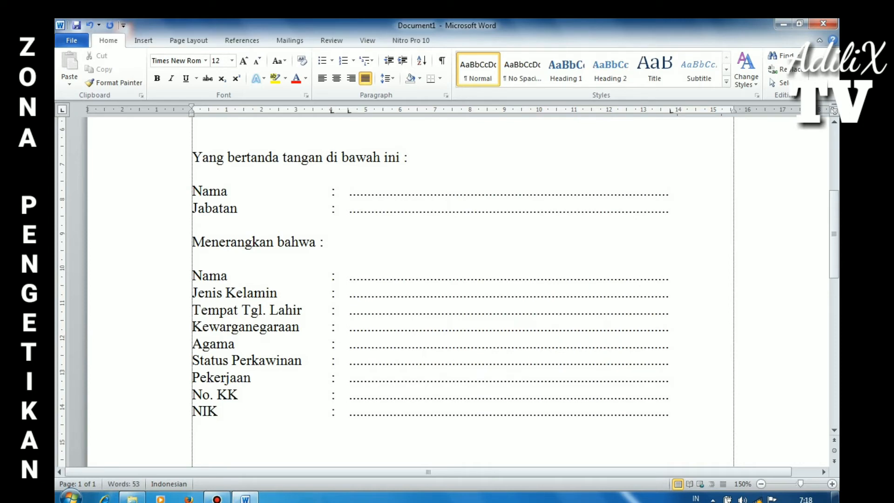
Add an "Alamat" row with an aligned colon and two dotted lines, the second without a label, followed by an empty line
type("Alamat")
key("Tab")
type(":")
key("Tab")
key("Tab")
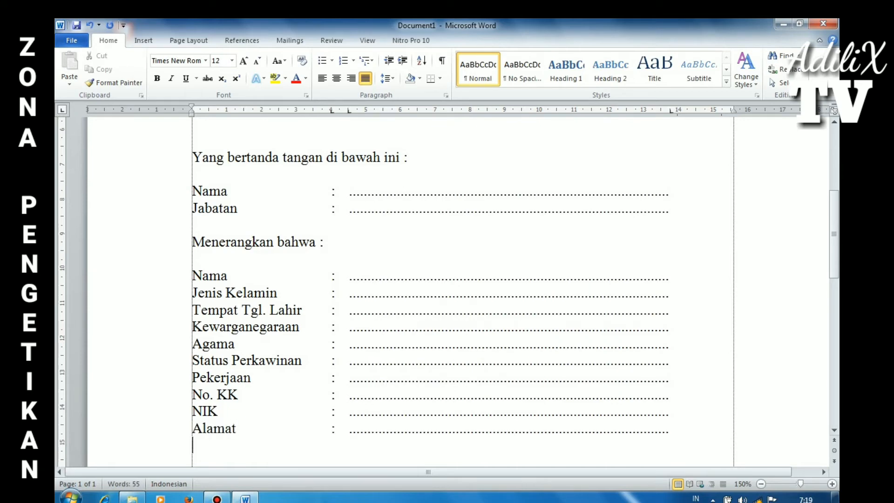
key("Tab")
key("Tab")
key("Tab")
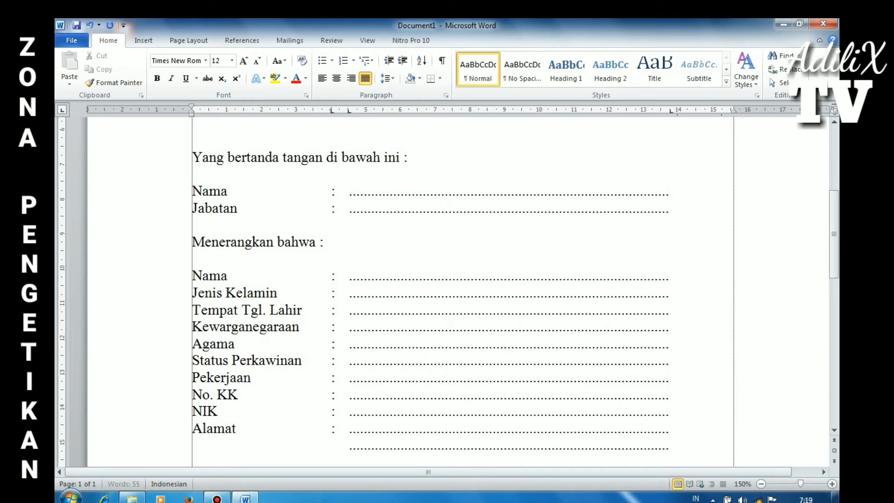
key("Return")
key("Return")
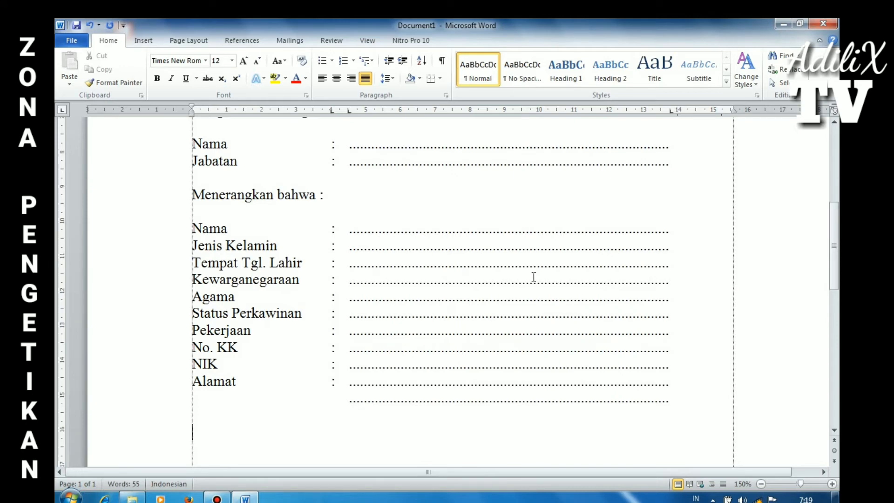
Enter the paragraph "Berdasarkan laporan yang bersangkutan dan pengantar dari Ketua RT, benar orang tersebut di atas berdomisili di :"
type("bERDA")
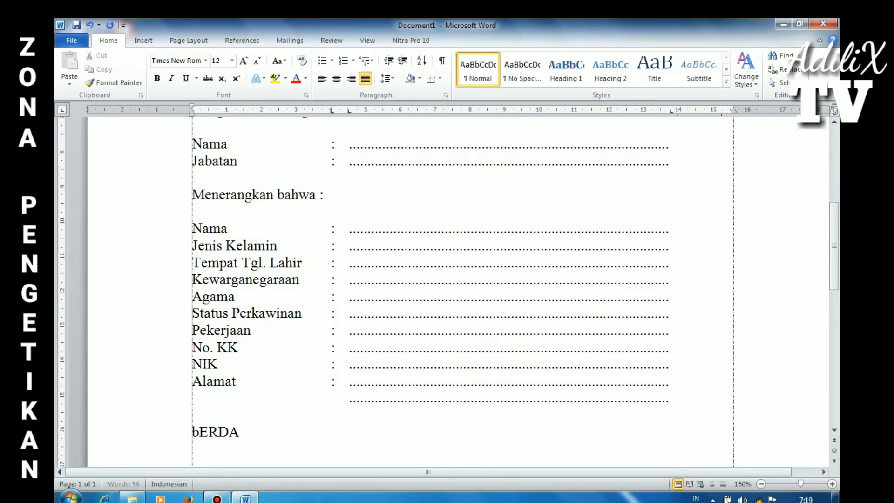
type("SARKAN laporan ya")
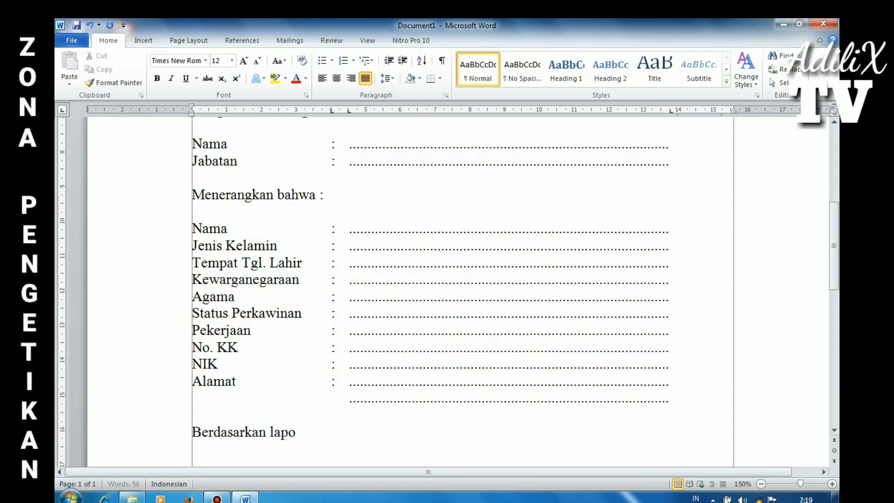
type("ng  bersangkutan")
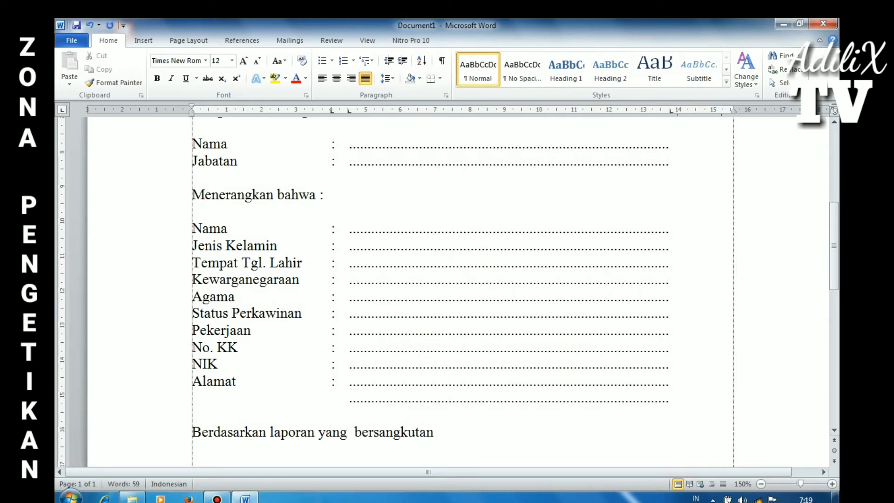
type(" dan pengn")
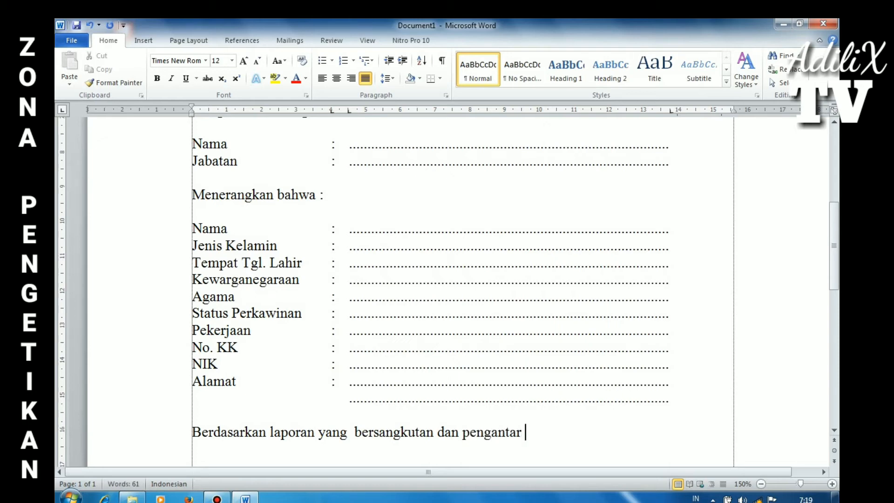
type(" dari Ketua RT")
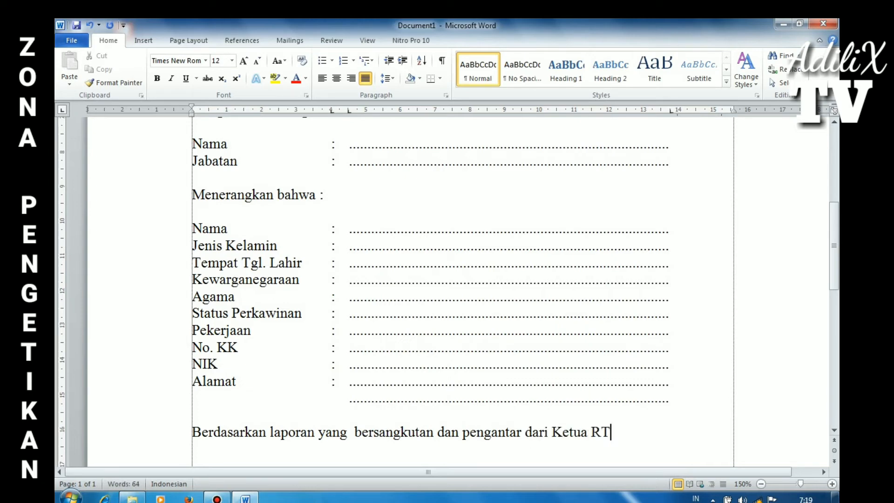
type(", benar oran")
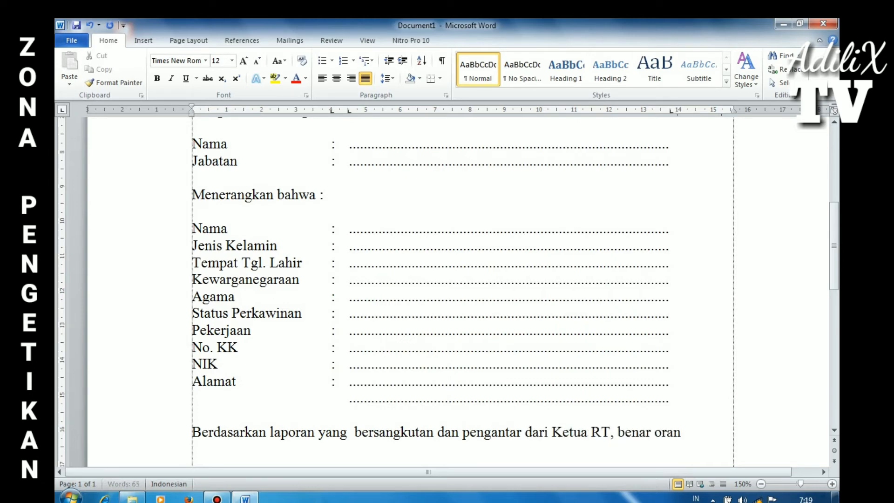
type("g tersebut")
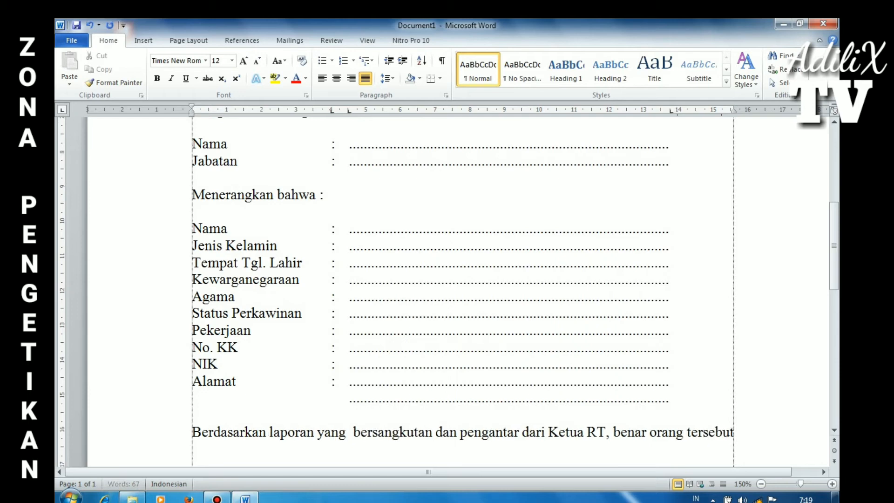
type(" di atas berdomisil")
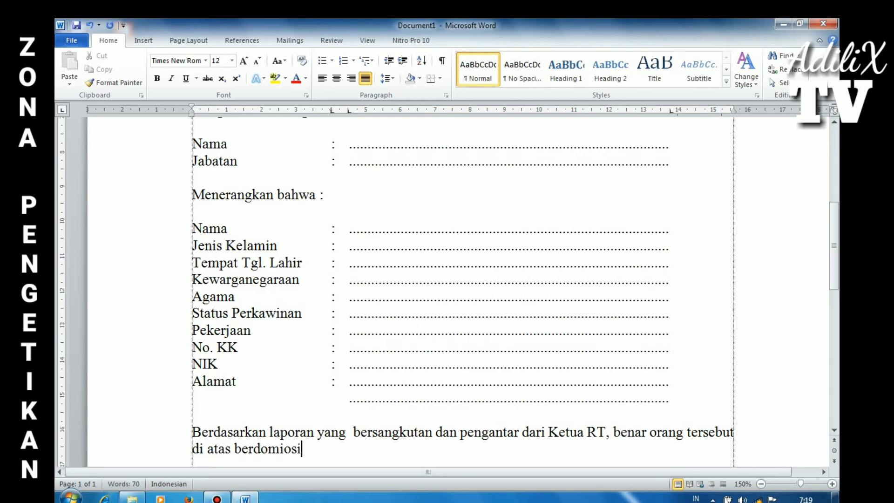
key("BackSpace")
key("BackSpace")
key("BackSpace")
type("i di :")
Add an "Alamat Sekarang" row below the paragraph with an aligned colon and two dotted lines, followed by an empty line
key("Return")
type("aLAMA")
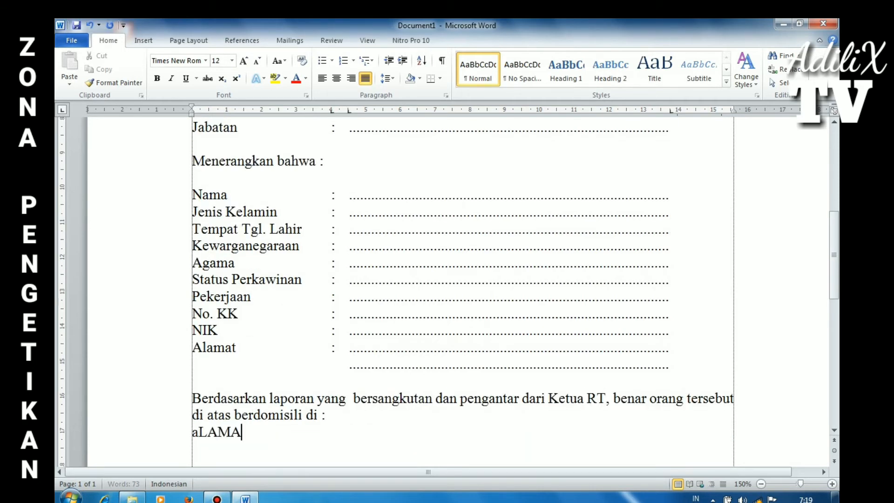
type("t Sekar")
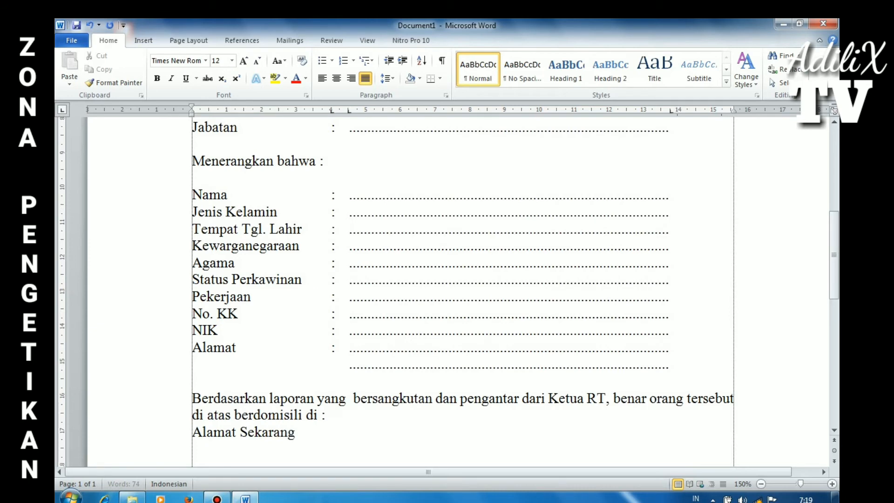
type("ang")
key("Tab")
type(":")
key("Tab")
key("Tab")
key("Return")
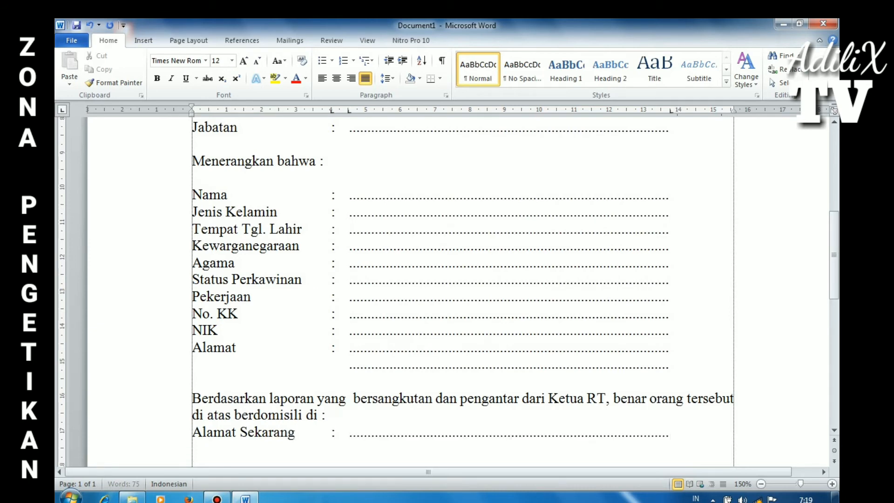
key("Tab")
key("Tab")
key("Return")
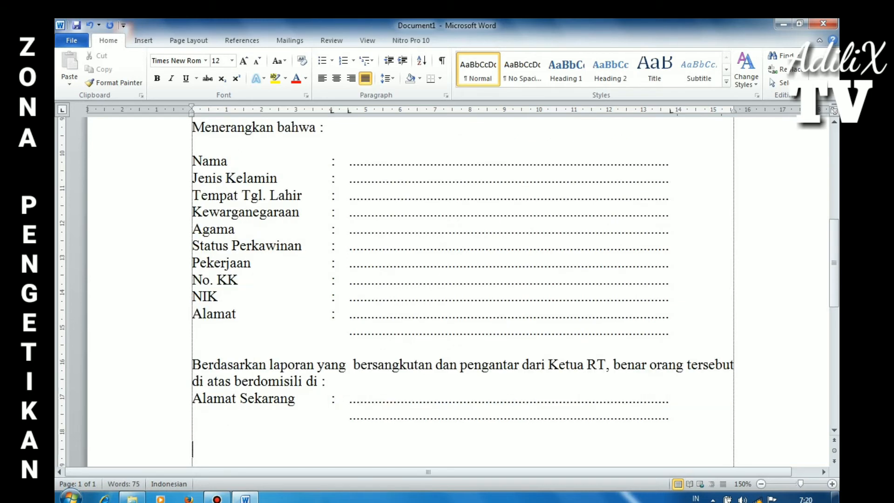
Remove all the leftover left tab stops from the empty line below the "Alamat Sekarang" row
scroll(500, 265, "down", 2)
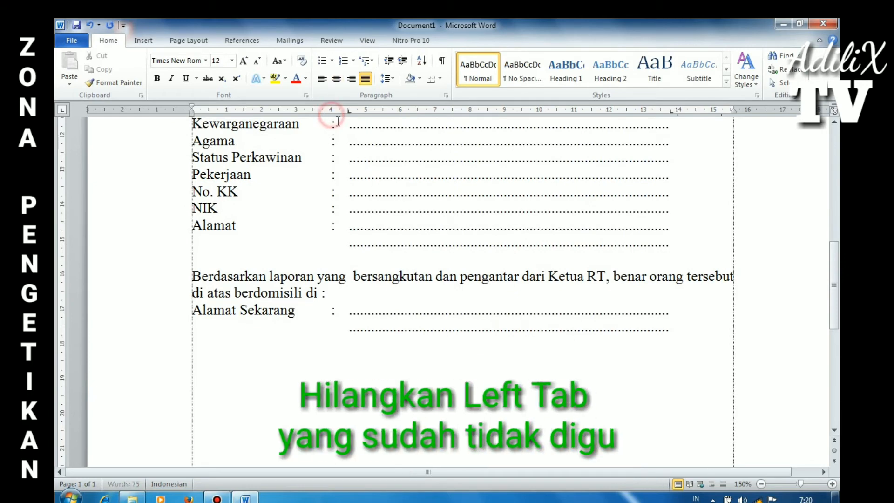
left_click_drag(348, 110, 591, 134)
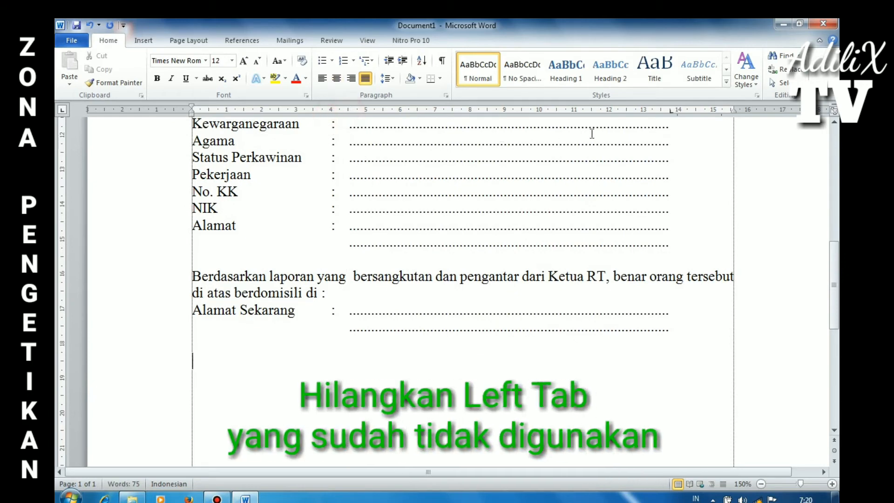
left_click(667, 112)
left_click_drag(672, 113, 669, 214)
Begin the closing paragraph on the empty line with "Demikian surat keterangan ini kami buat dengan sebenarnya"
type("e")
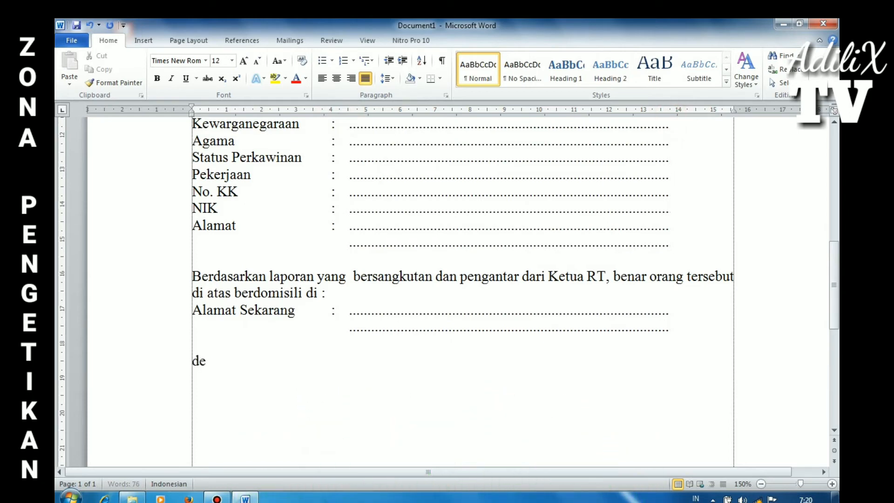
type("mikian su")
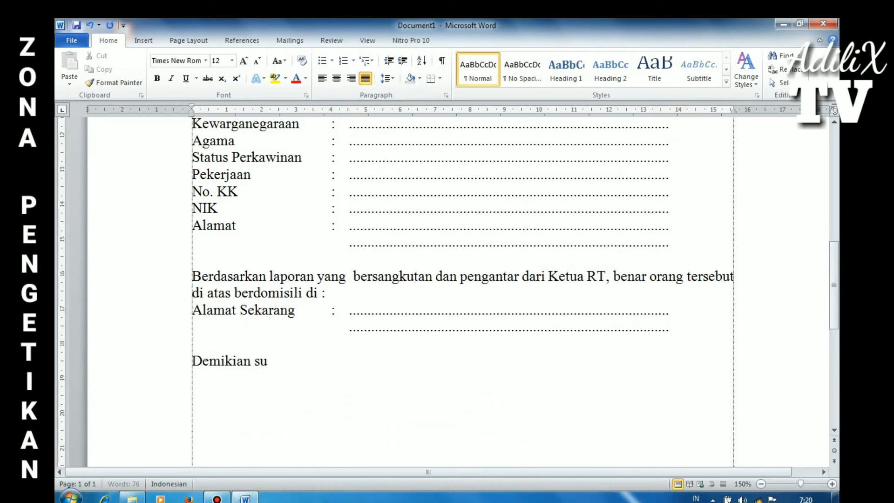
type("rat keterang")
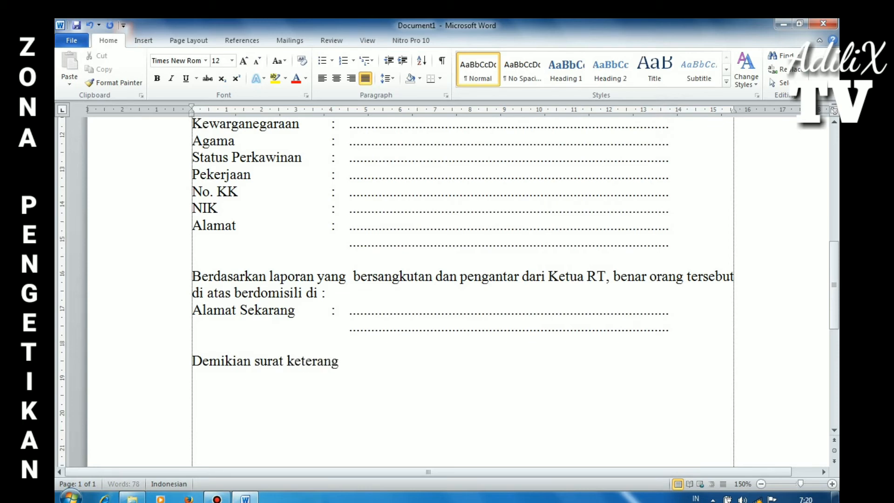
type("an ini ka")
key("BackSpace")
type("kami buat")
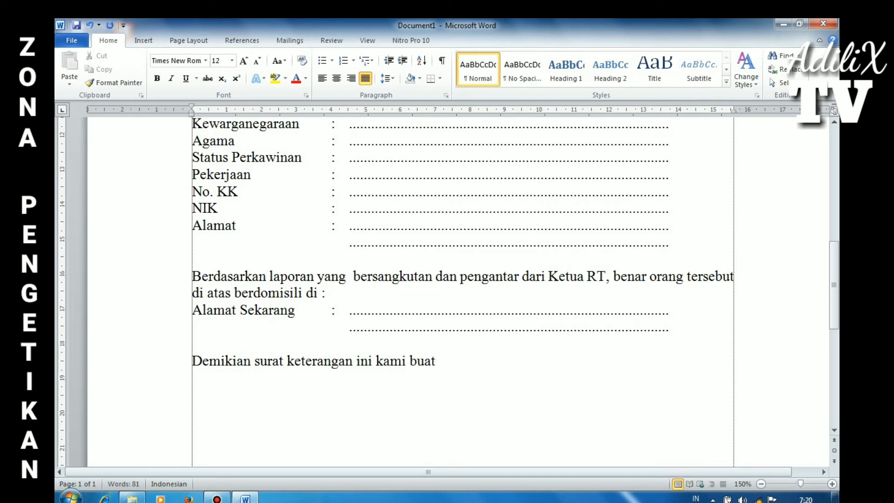
type(" dengan sebenarnya")
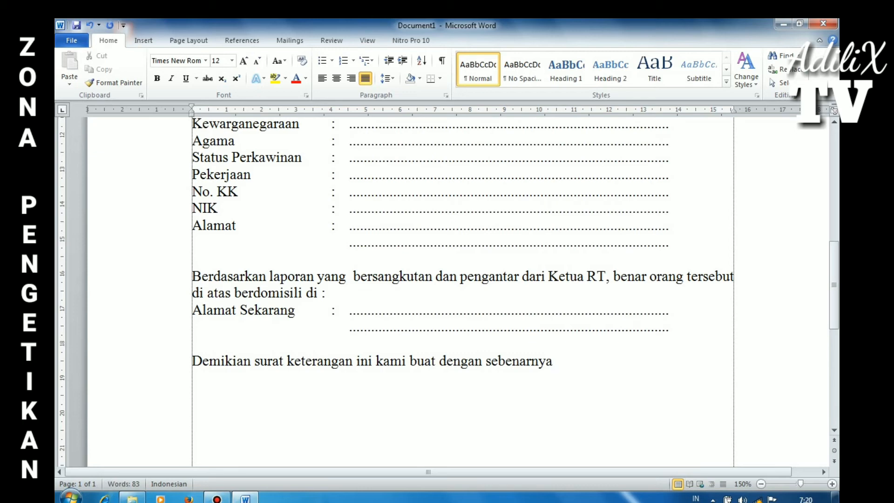
Complete the paragraph with "dan apabila dikemudian hari terdapat kekeliruan di dalamnya akan diadakan perubahan sebagaimana mestinya." and add empty space below it
type(" dan apabila")
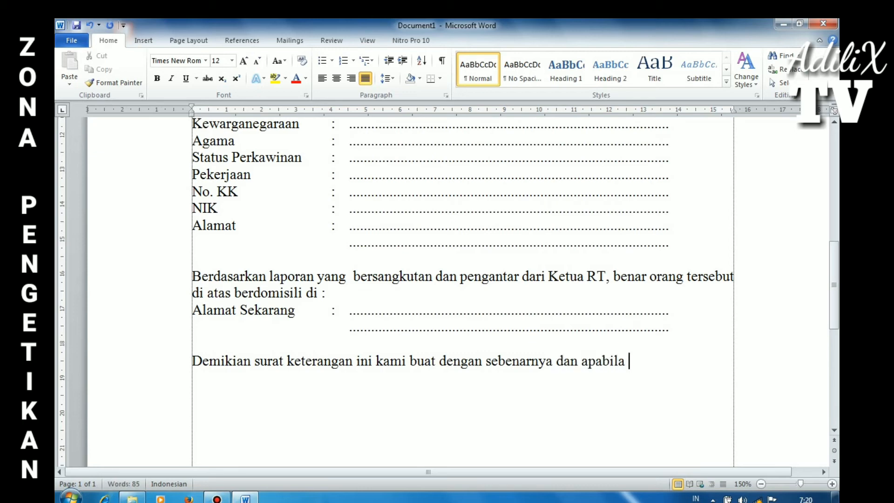
type(" dikemudian ha")
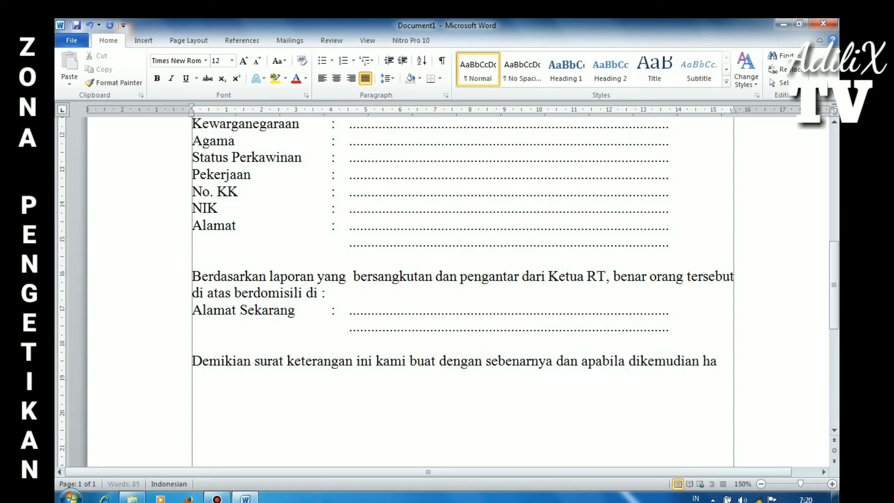
type("ri terdapat ")
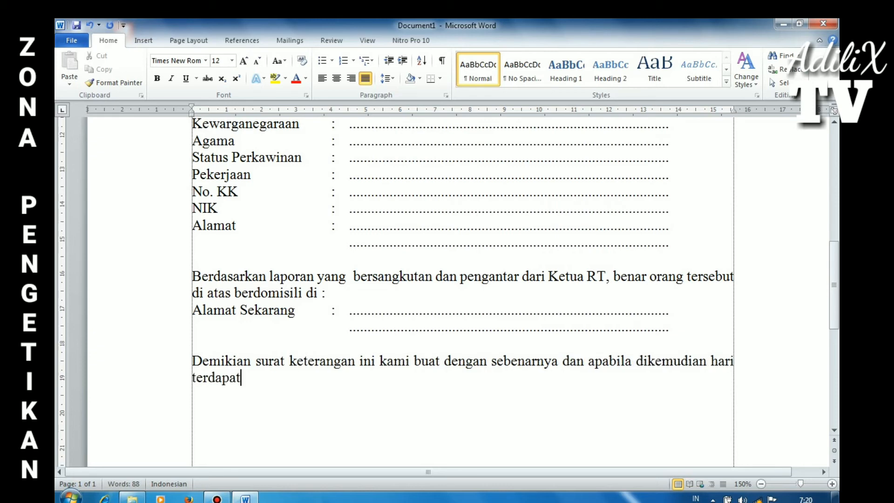
type("kekeliru")
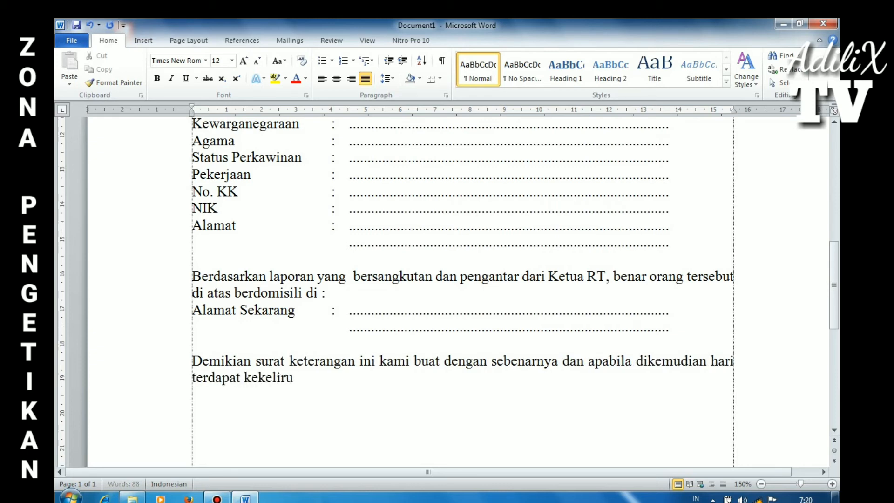
type("an di dalamnya aka")
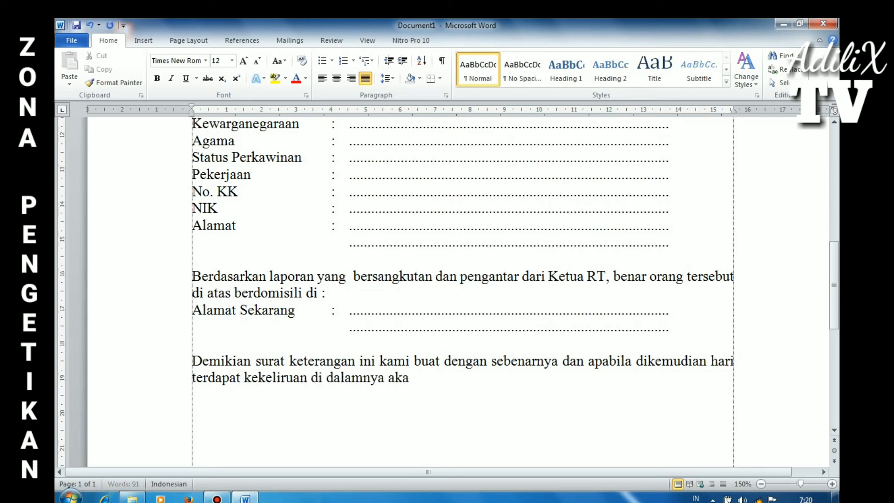
type("n diadakan perubahan")
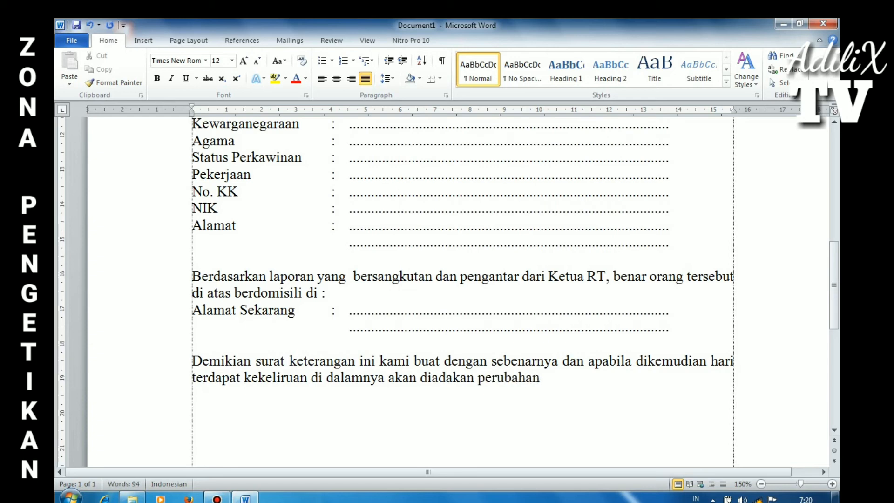
type(" sebagaima")
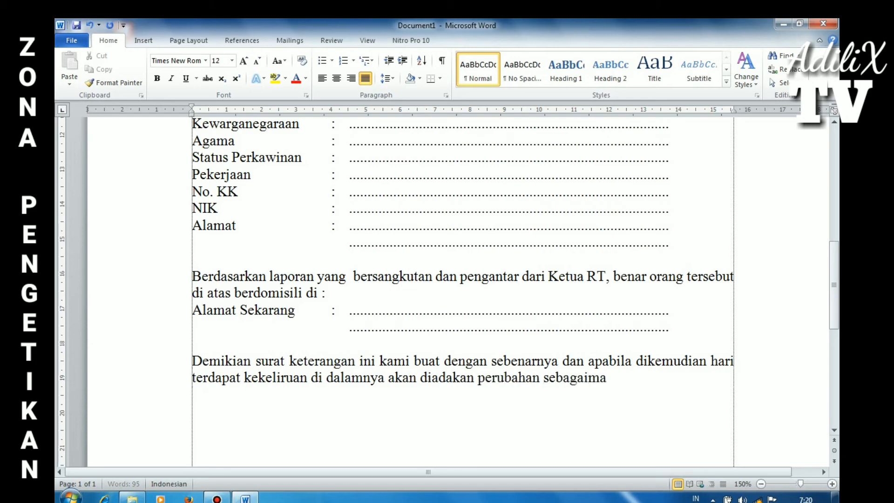
type("na me")
key("BackSpace")
type("stinya")
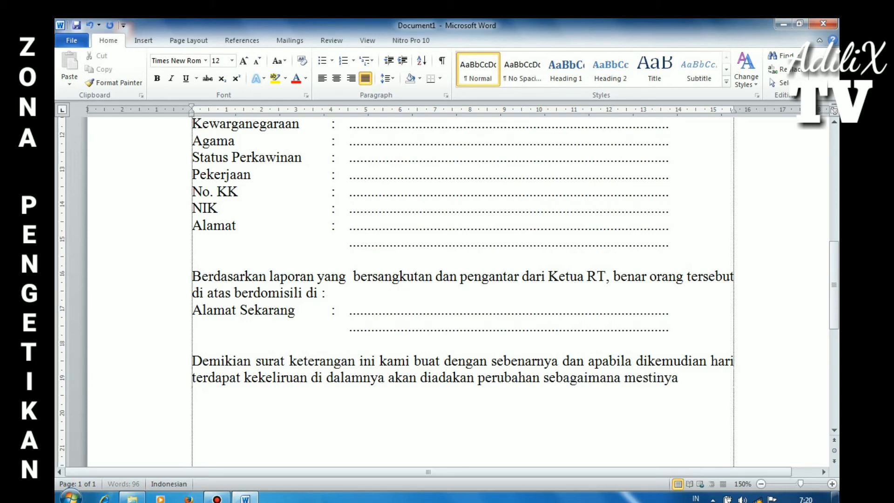
type(",")
type(".")
key("Return")
key("Return")
Set a center tab stop at 11 cm below the closing paragraph and enter a dotted line centered on it
left_click(61, 110)
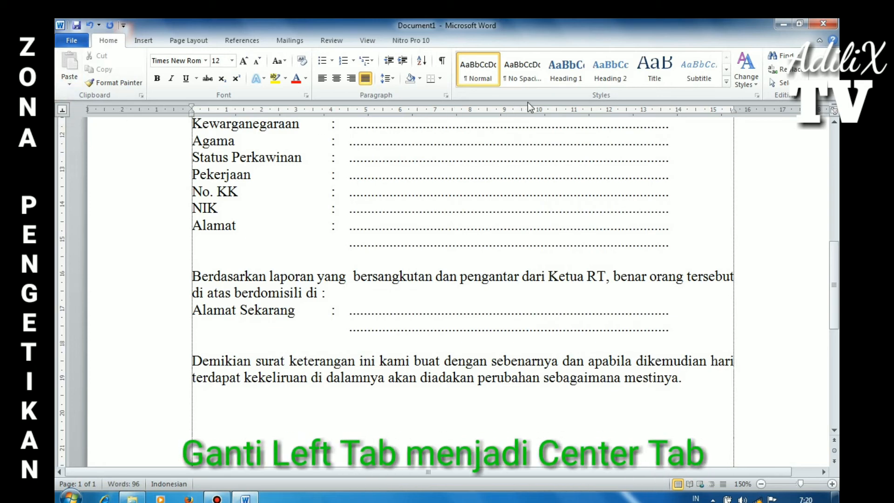
left_click(574, 110)
scroll(704, 205, "down", 3)
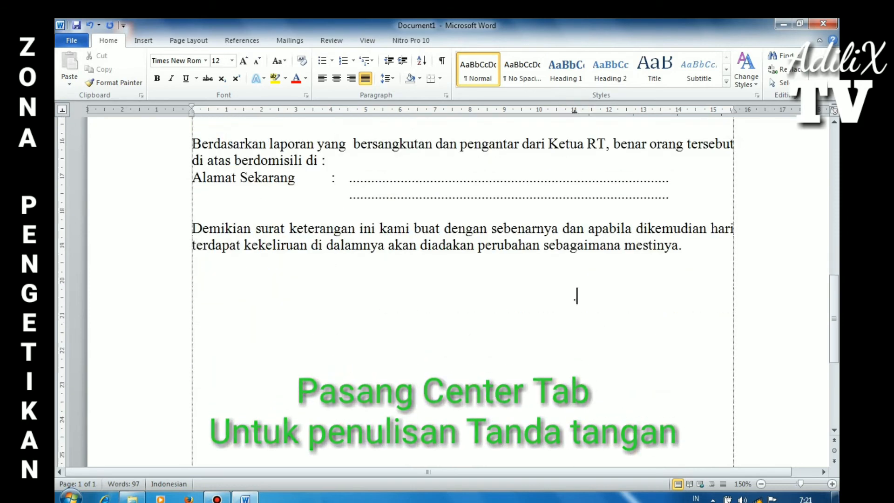
type("...................................")
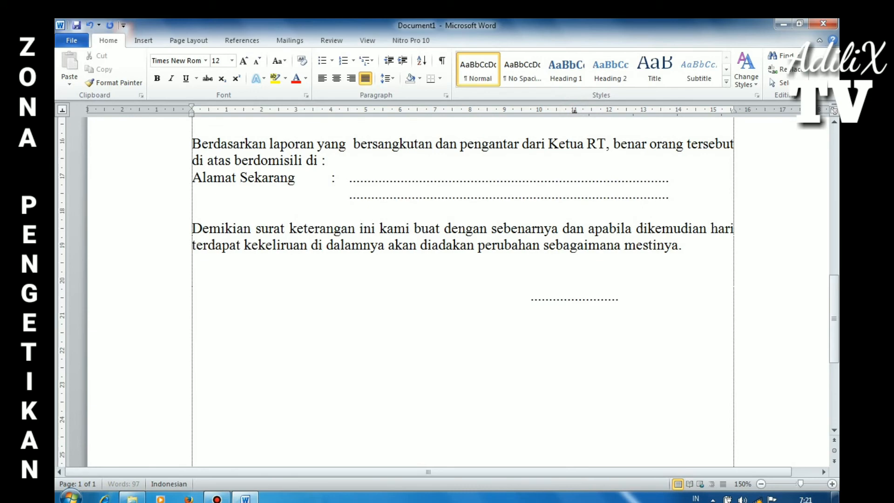
type("..............................")
Add a "Lurah" line with a dotted blank below the dotted line, centered on the same tab stop
key("Return")
key("Tab")
type("Lurh")
key("BackSpace")
type("ah .")
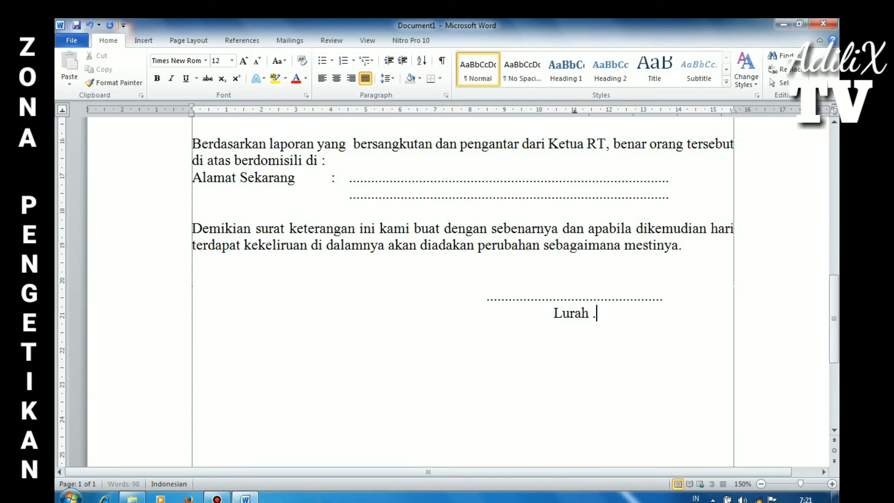
type("...........................")
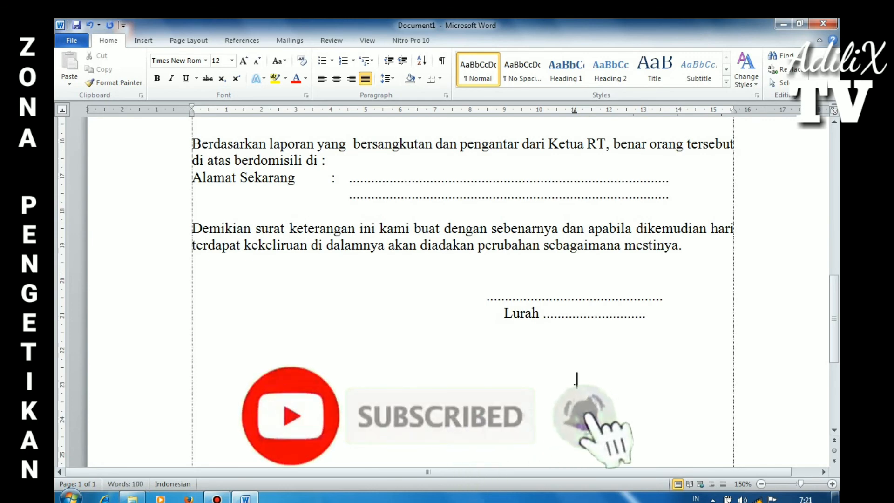
Below the signature space, add a centered dotted name line and a "NIP." line with a dotted blank
type(".......................................")
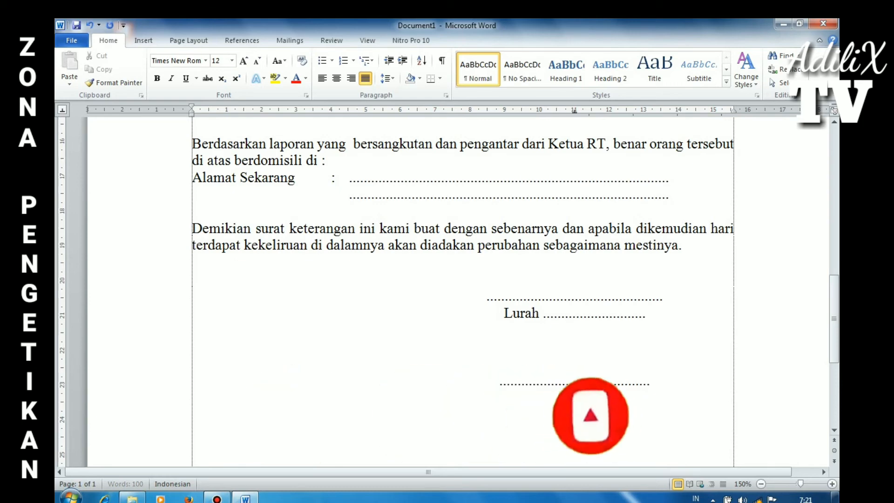
key("Return")
type("NIP")
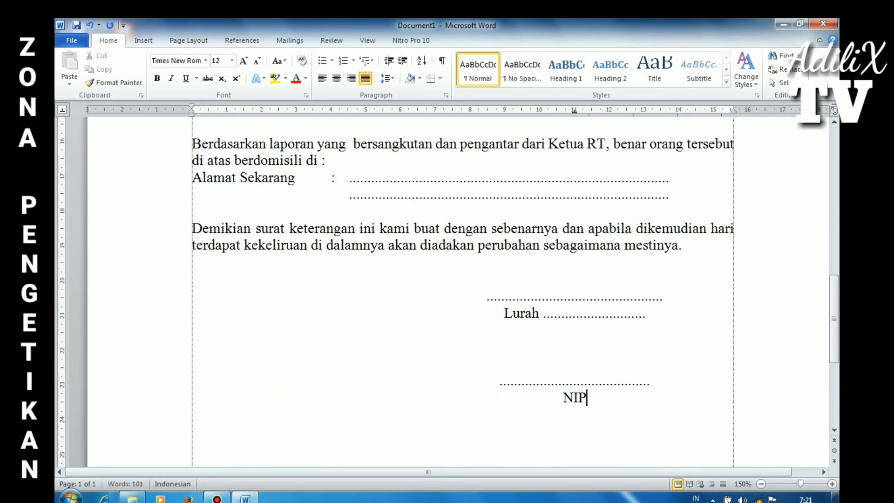
type(". ........")
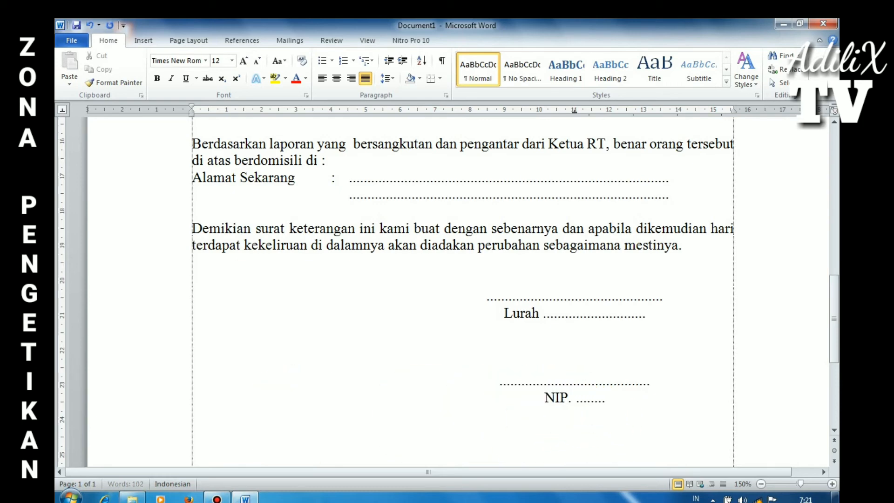
type(".......................................................")
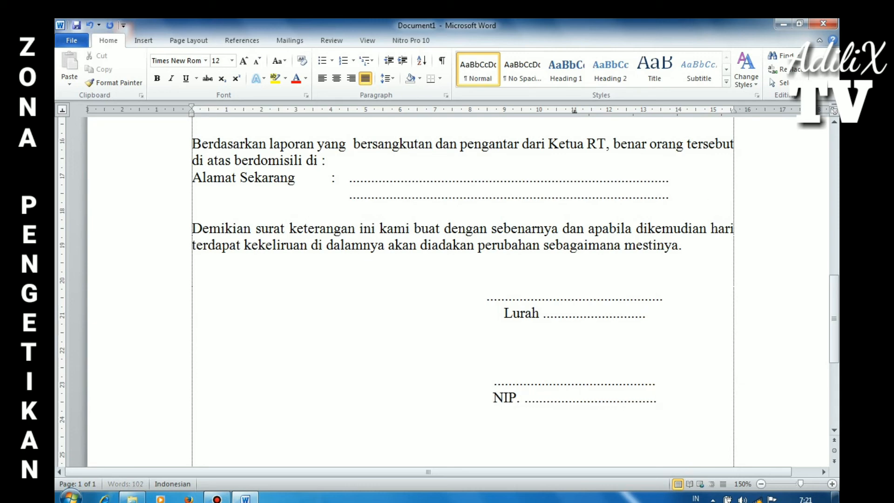
key("Return")
Insert the picture youtube-new-flat-logo-4 from the Pictures library at the start of the "PEMERINTAH KABUPATEN" letterhead line
scroll(699, 201, "down", 4)
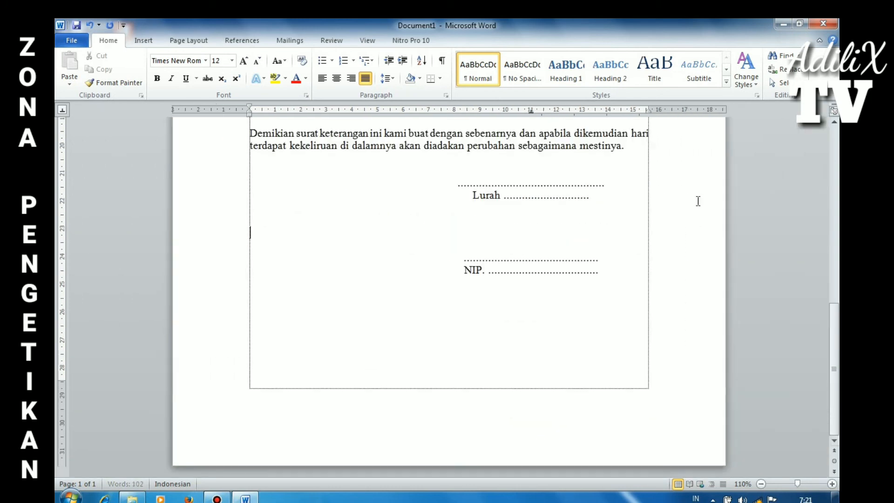
scroll(585, 236, "up", 10)
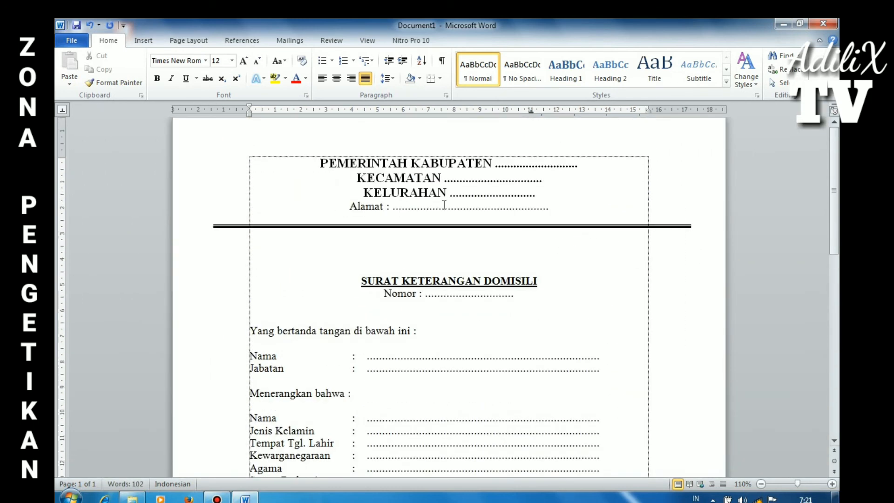
scroll(366, 173, "up", 2)
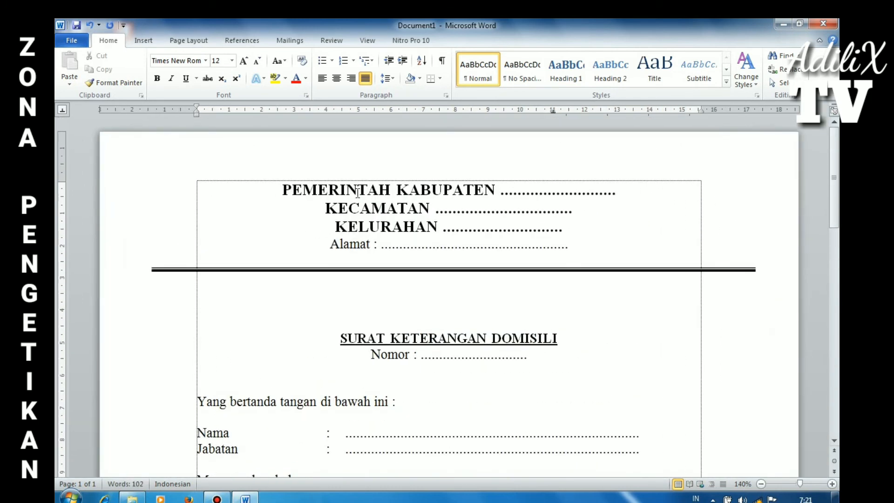
left_click(311, 192)
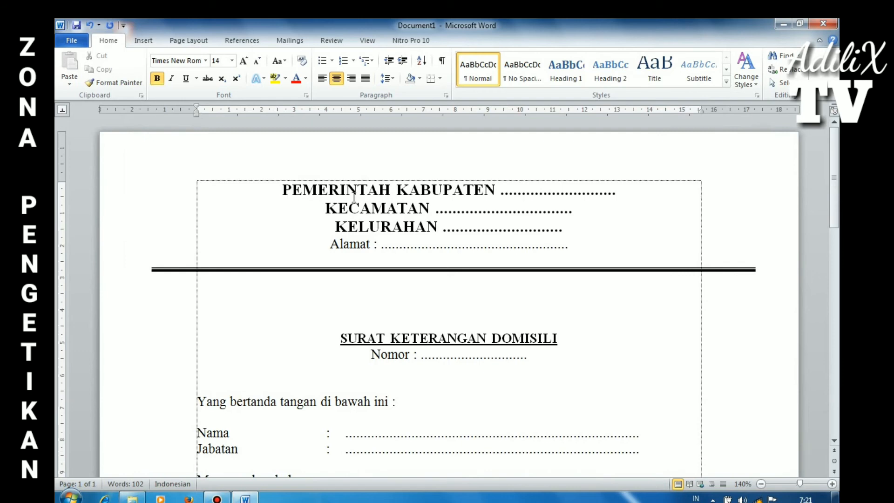
left_click(270, 192)
left_click(144, 41)
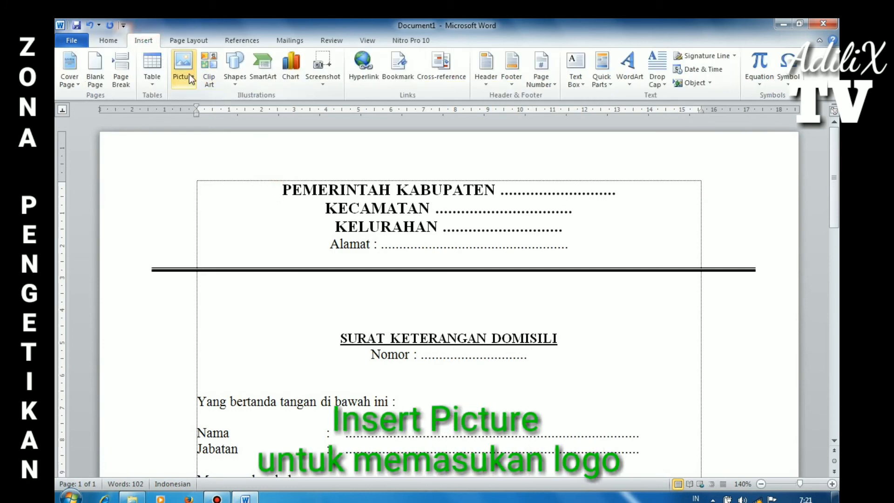
left_click(186, 75)
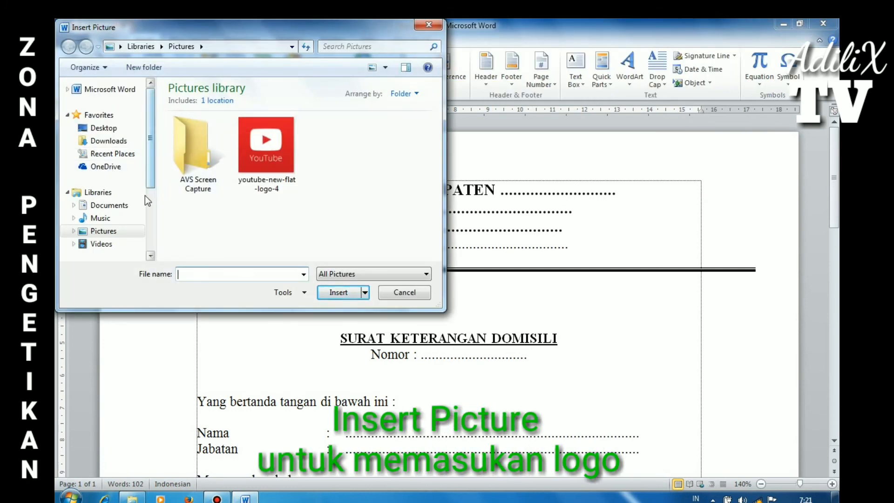
scroll(145, 172, "down", 3)
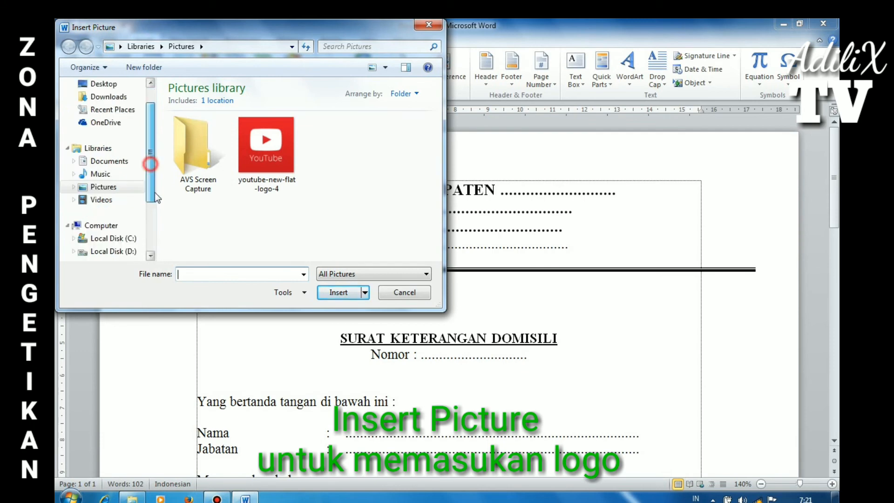
scroll(154, 205, "up", 3)
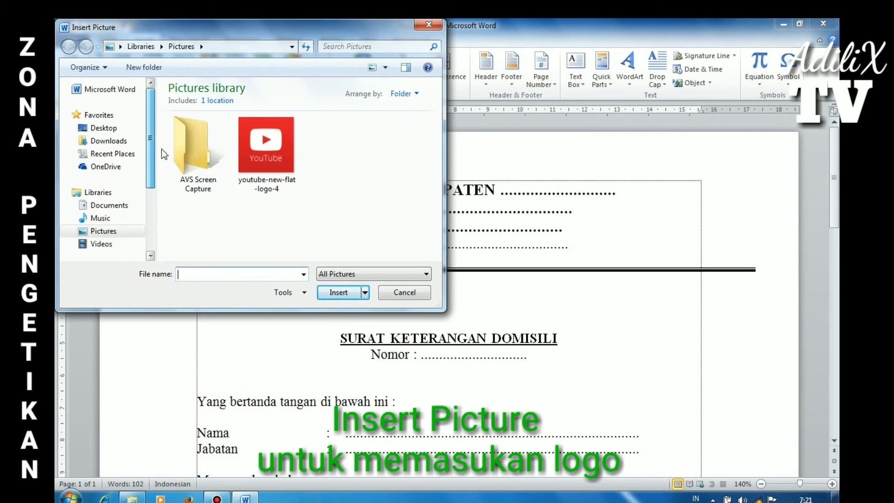
double_click(284, 142)
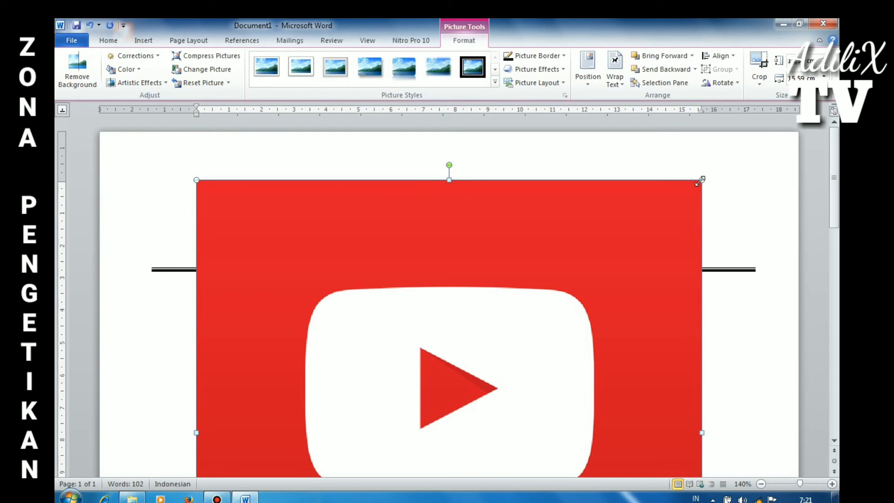
Shrink the logo to about the letterhead text's height and float it left of that text, above the double line
left_click_drag(701, 181, 268, 175)
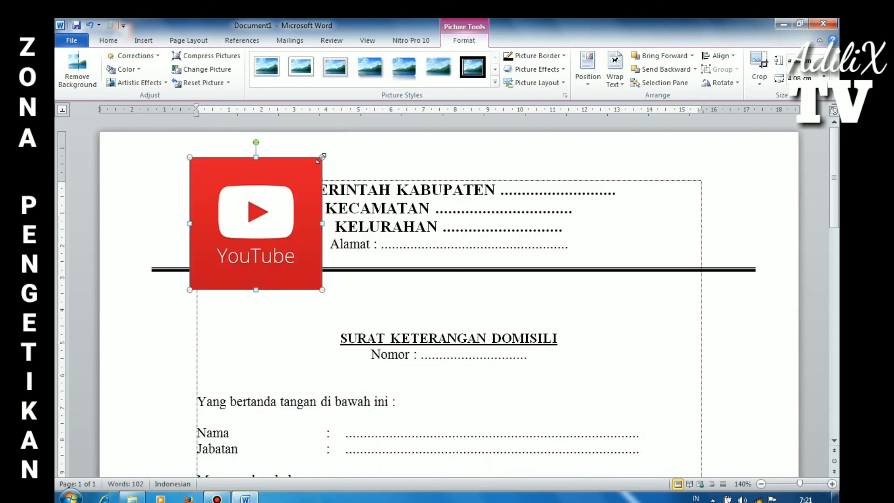
left_click_drag(322, 157, 259, 219)
left_click_drag(226, 252, 228, 194)
left_click(313, 177)
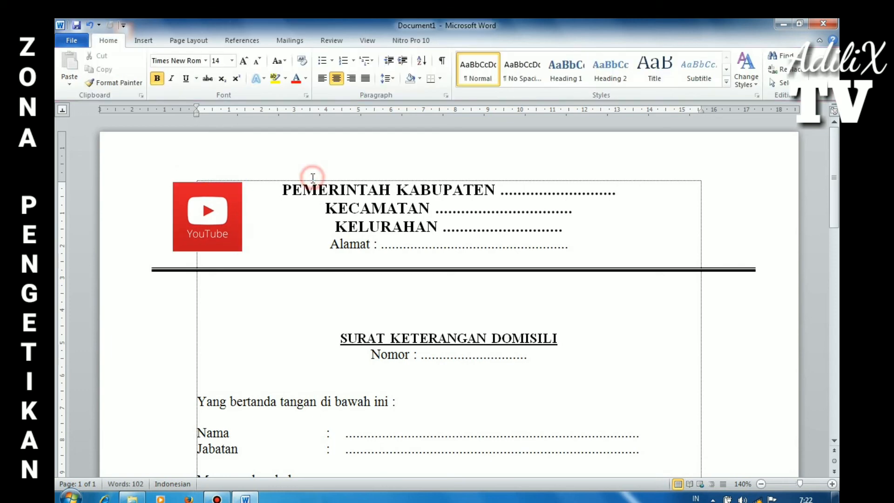
Add one blank line between the closing "Demikian surat keterangan" paragraph and the signature block
scroll(312, 177, "down", 8, "ctrl")
scroll(321, 180, "down", 4)
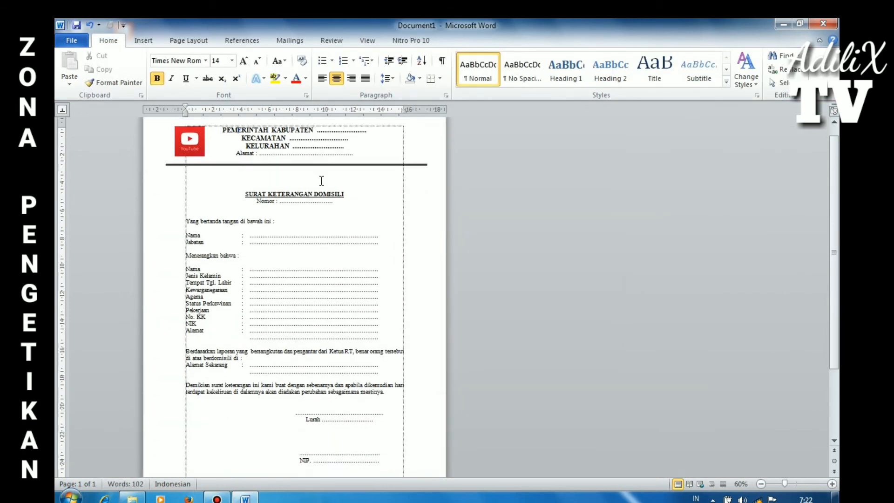
scroll(316, 205, "up", 4, "ctrl")
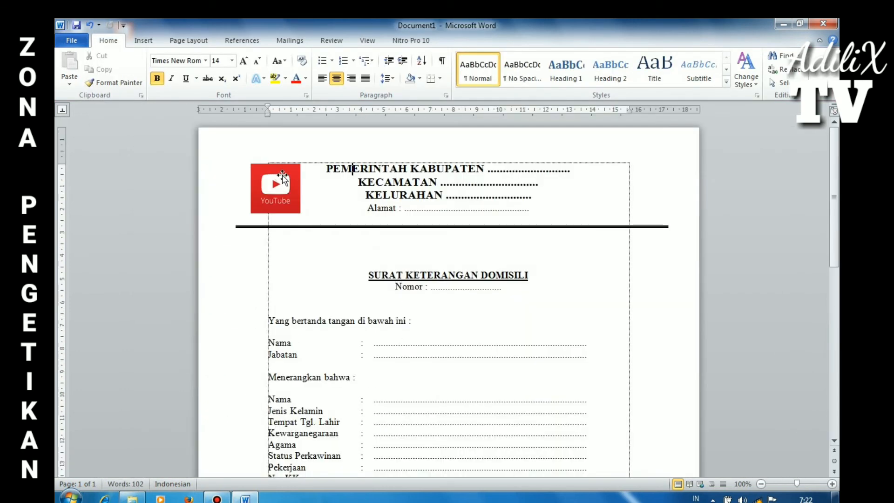
scroll(386, 238, "down", 7)
scroll(447, 257, "down", 5)
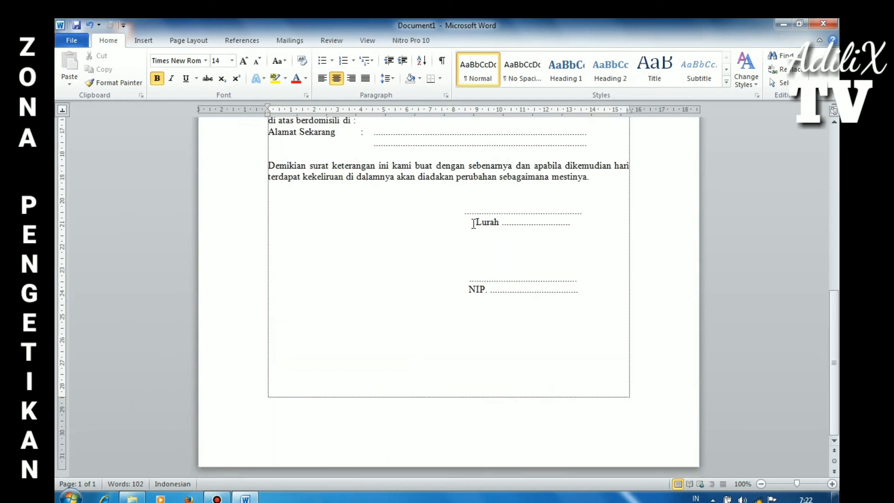
left_click(472, 201)
key("Return")
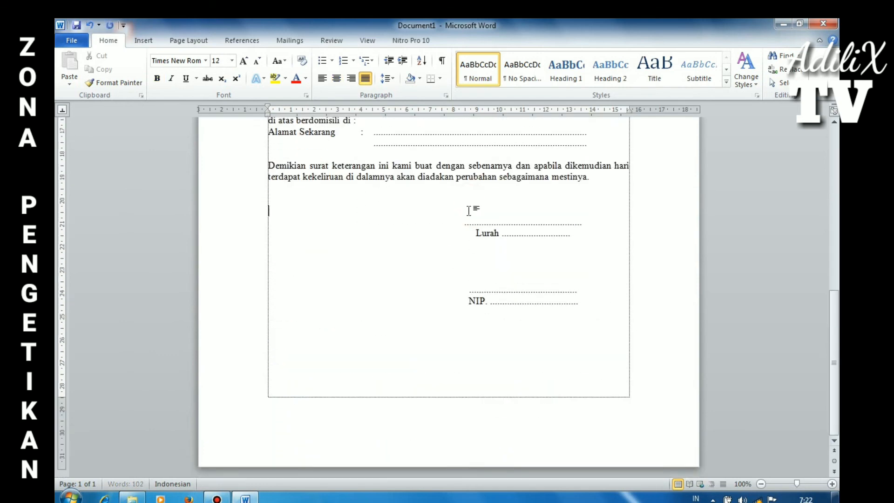
Save the letter as a Word Document named SURAT KETERANGAN DOMISILI in the Documents library
scroll(494, 221, "up", 11)
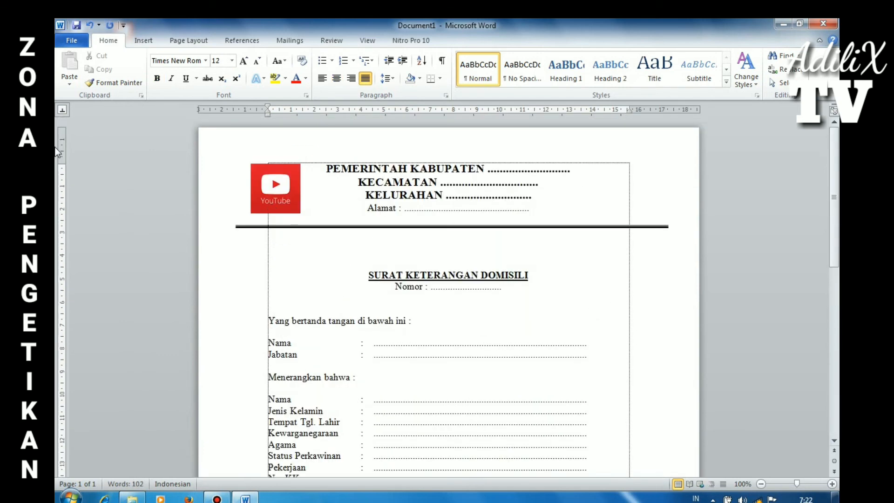
left_click(76, 25)
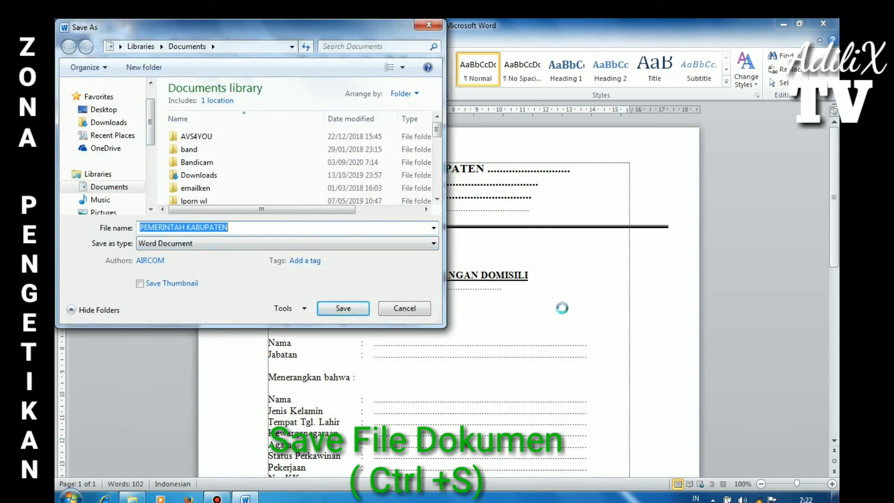
type("S")
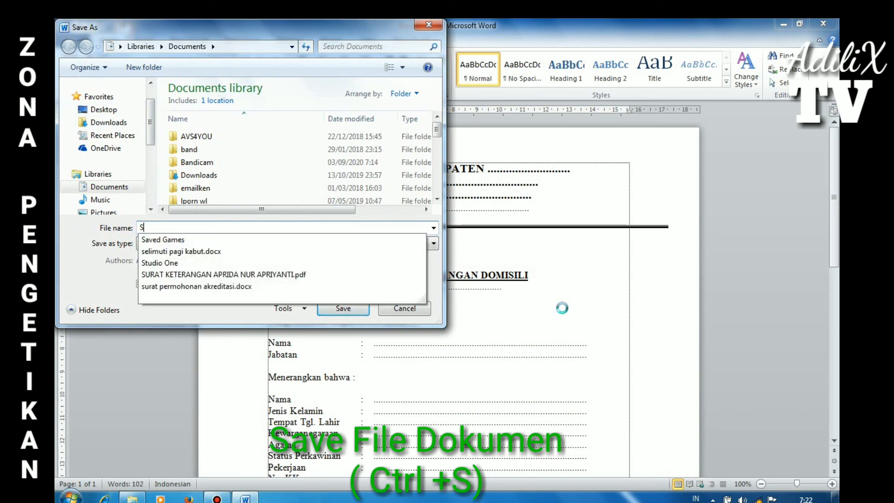
type("URAT KET")
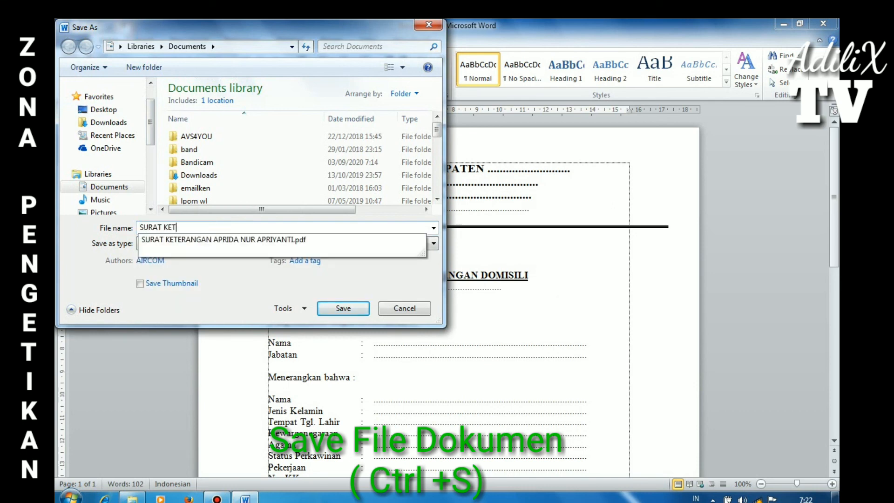
type("ERANGAN DOMISILI")
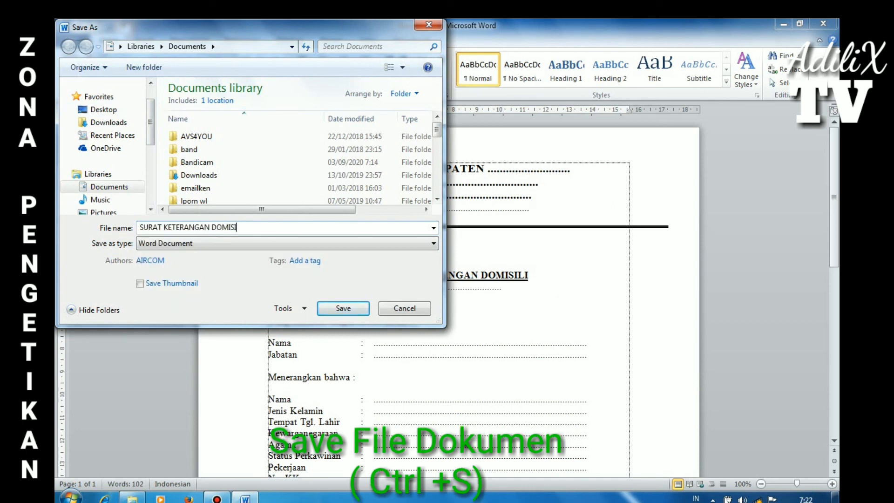
left_click(354, 309)
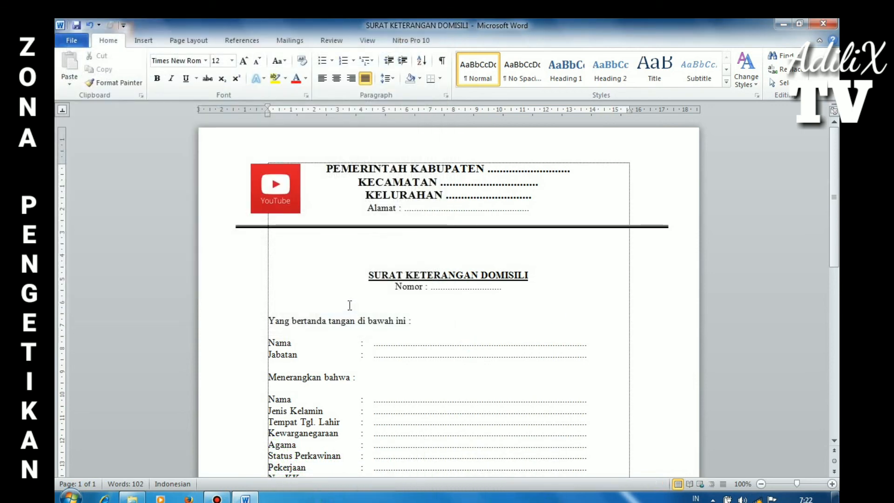